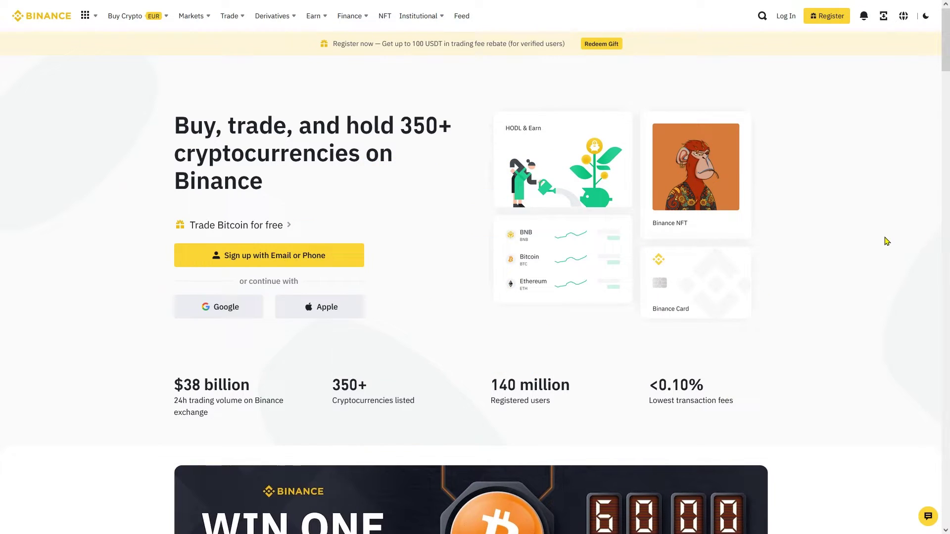
Scroll down through the Binance home page sections toward the Trade menu.
scroll(885, 241, "down", 3)
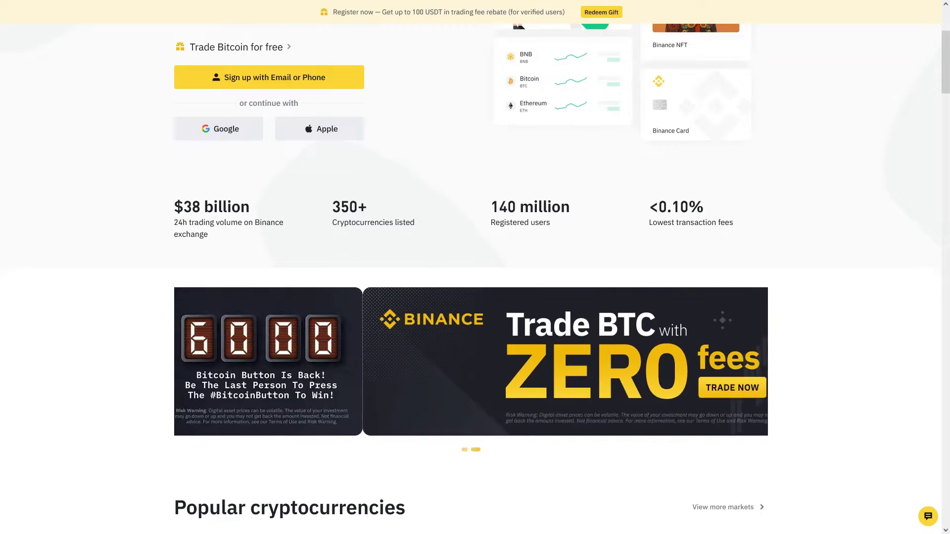
scroll(861, 266, "down", 6)
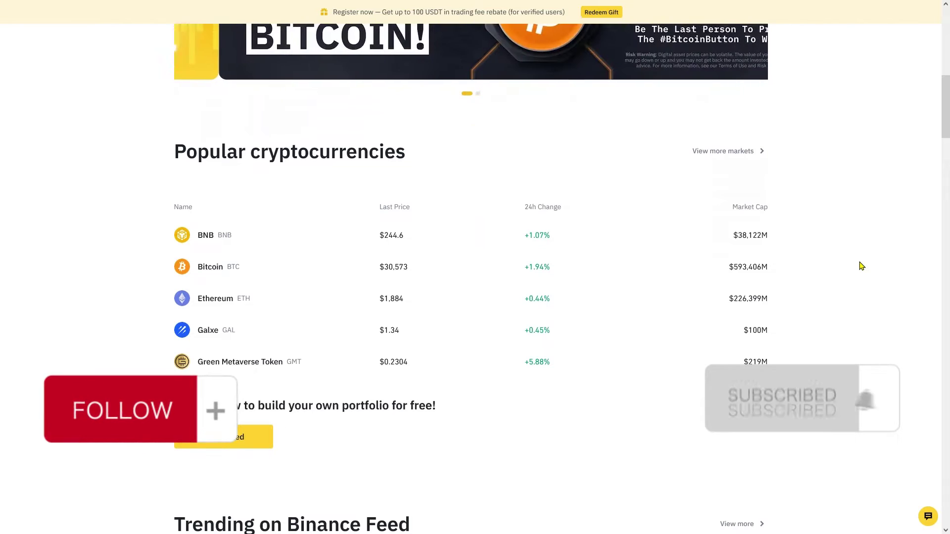
scroll(861, 267, "down", 6)
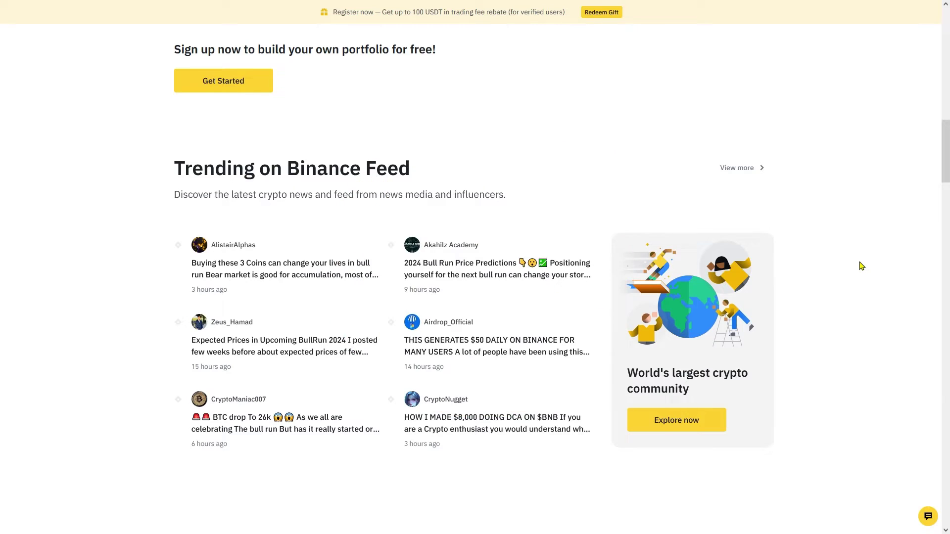
scroll(861, 266, "down", 7)
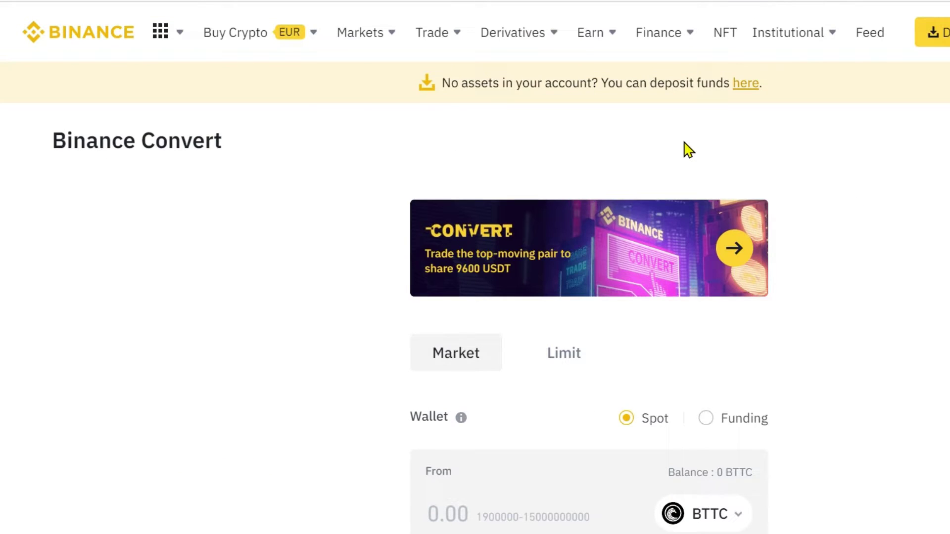
mouse_move(451, 50)
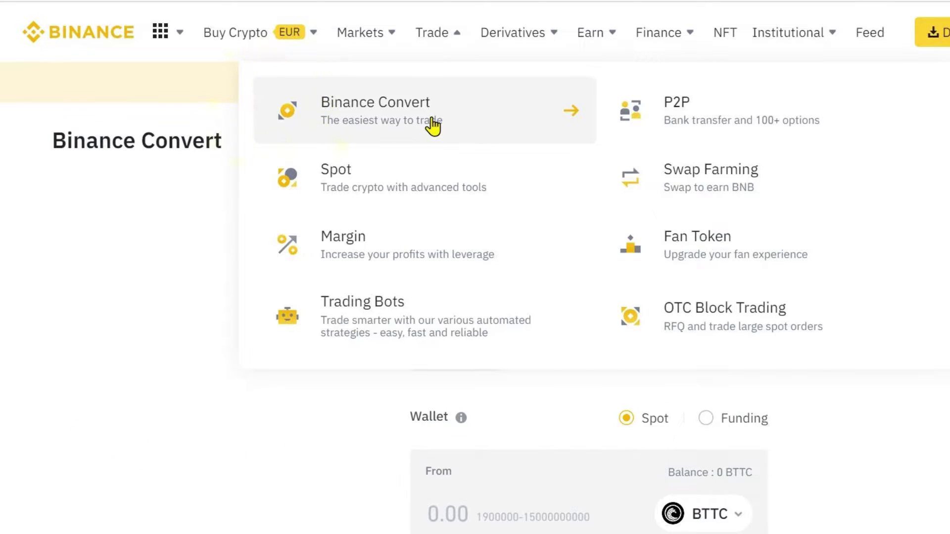
Open Binance Convert and set the pair to convert XLM into EUR.
left_click(431, 120)
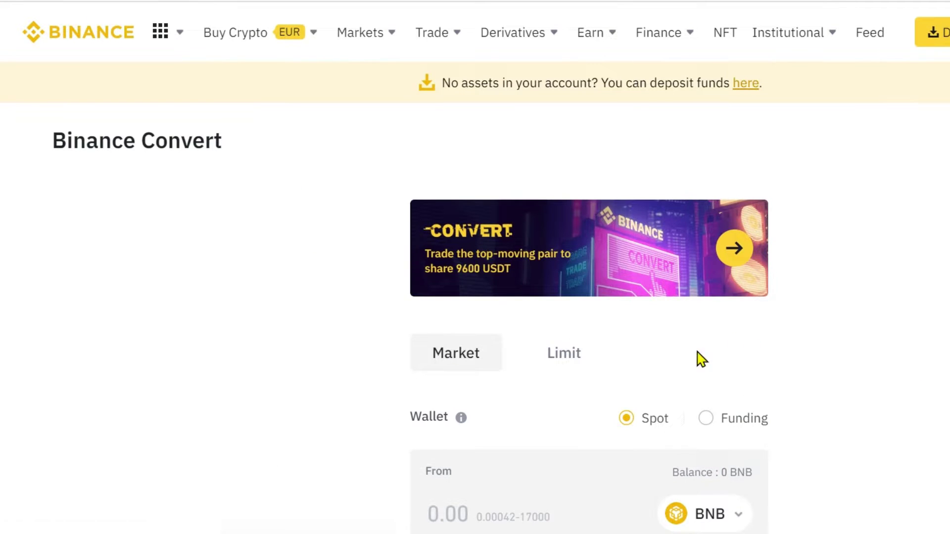
scroll(702, 360, "down", 5)
left_click(719, 118)
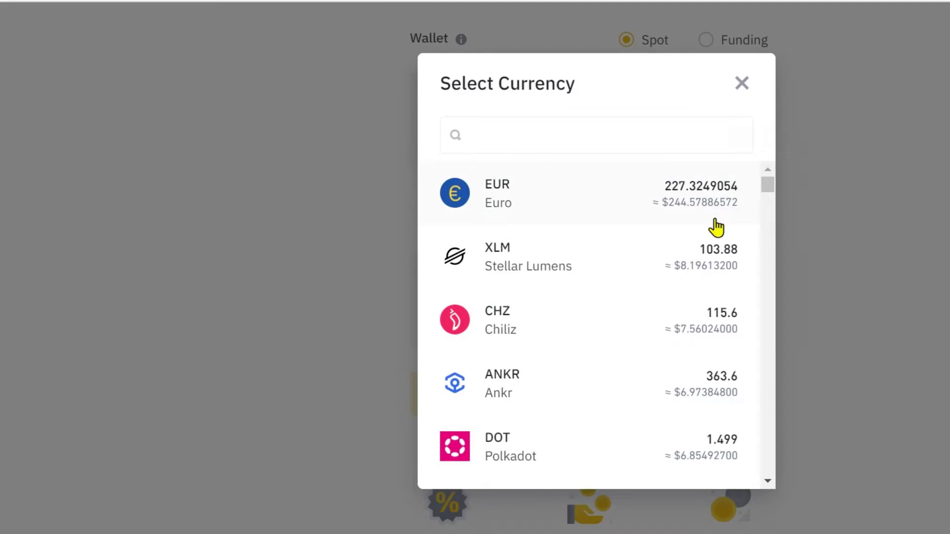
left_click(710, 263)
left_click(726, 322)
left_click(624, 144)
type("eu")
left_click(593, 193)
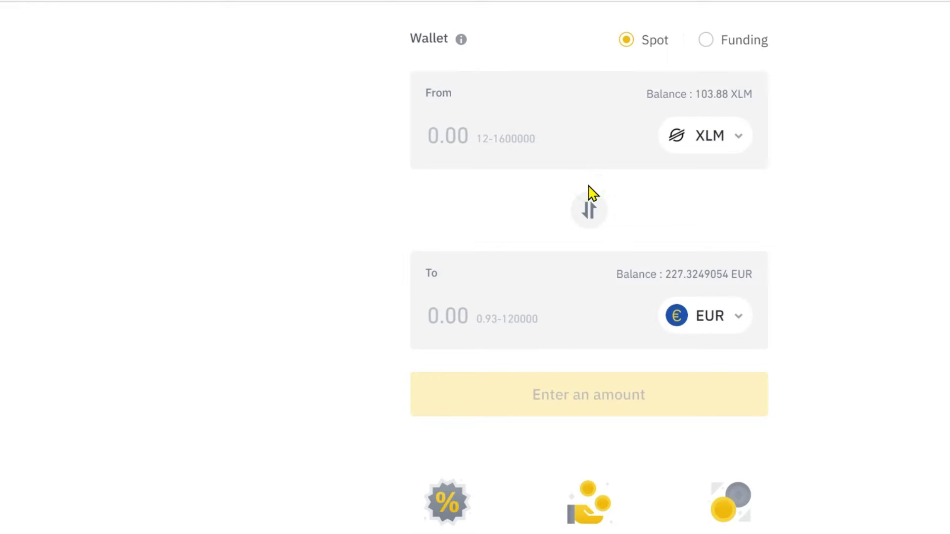
Convert the full 103.88 XLM balance into EUR.
left_click(736, 97)
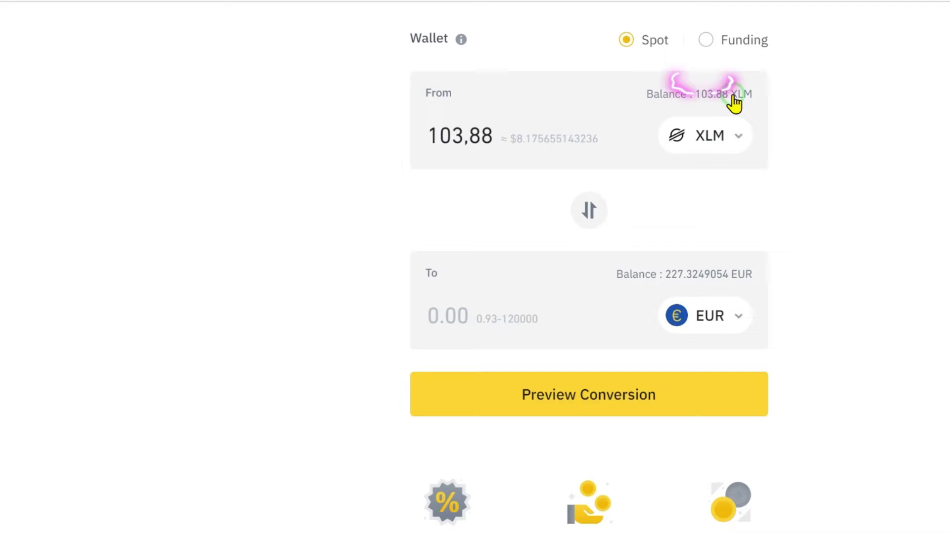
left_click(575, 397)
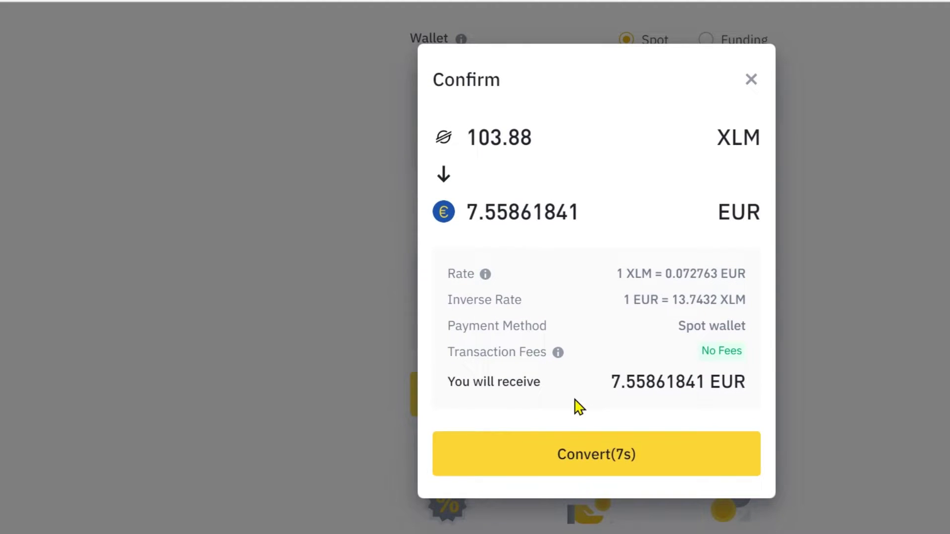
left_click(583, 470)
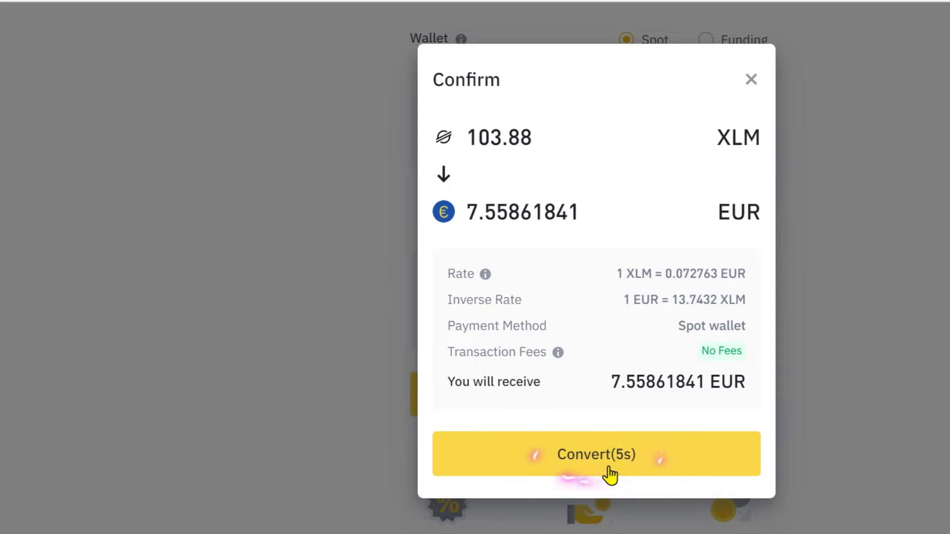
left_click(608, 468)
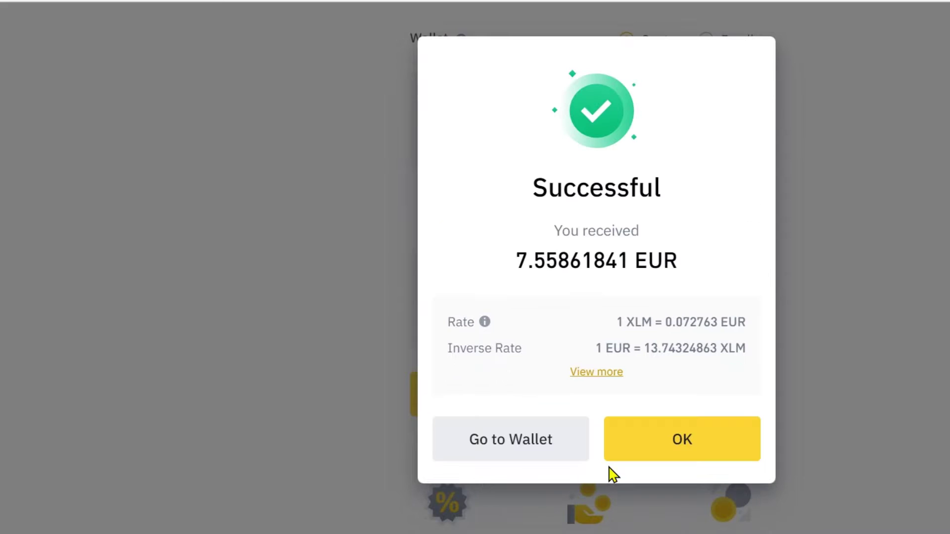
Convert the leftover CHZ, ANKR, ZIL and GRT balances into EUR.
left_click(640, 448)
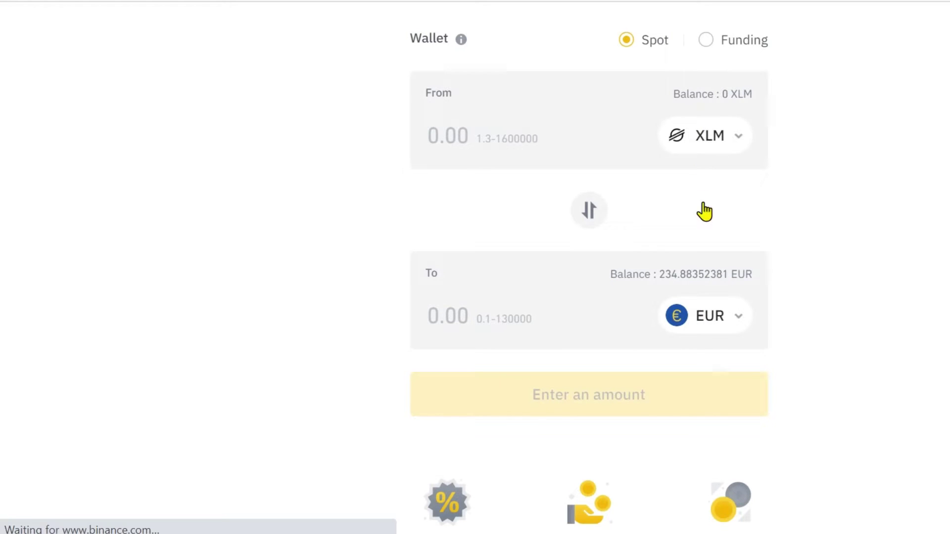
left_click(703, 128)
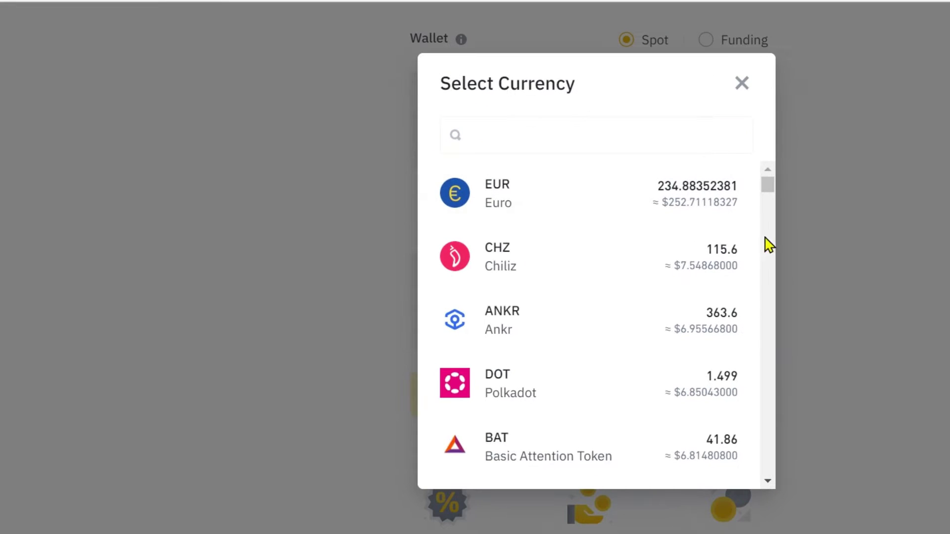
left_click(728, 280)
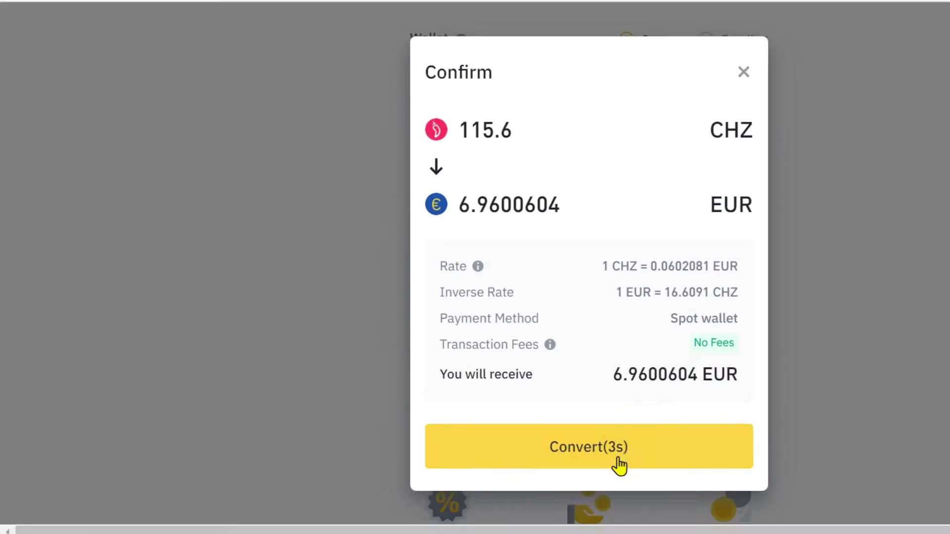
left_click(615, 462)
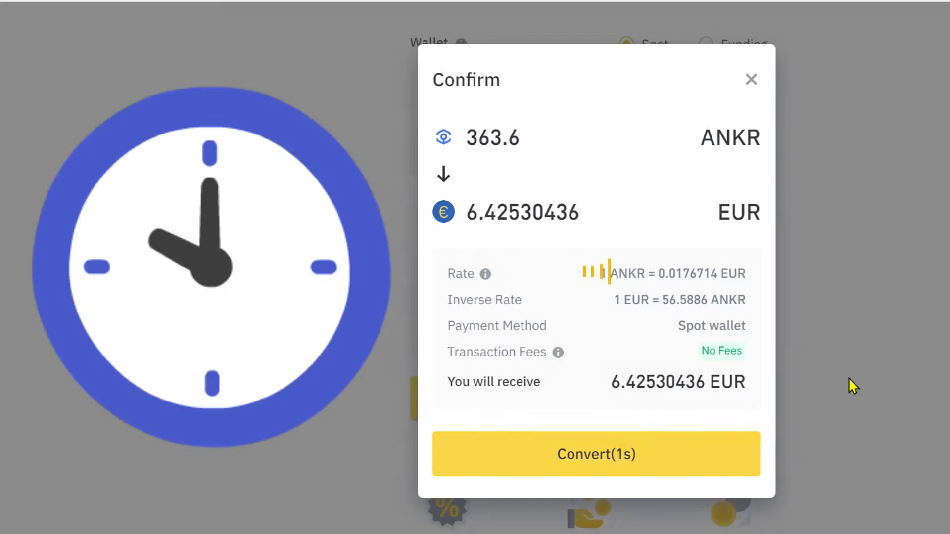
left_click(721, 429)
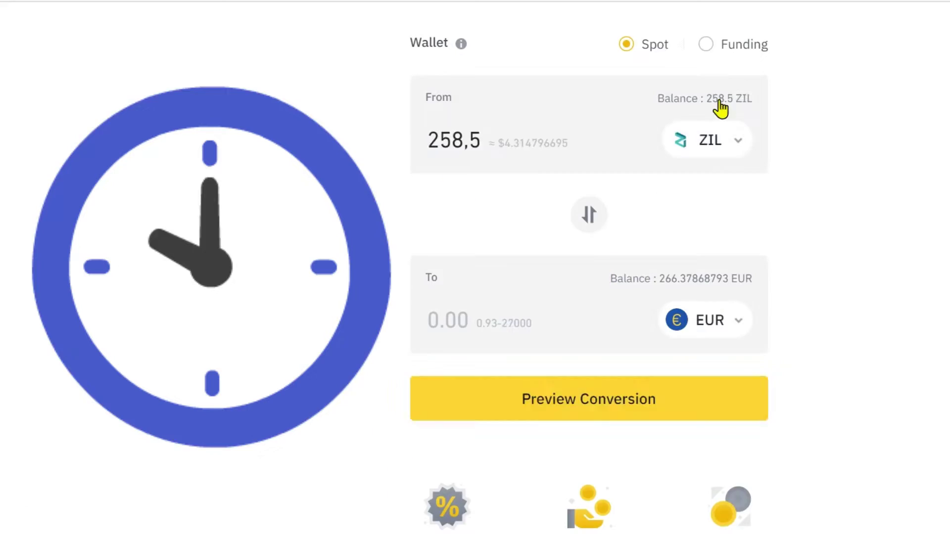
left_click(723, 399)
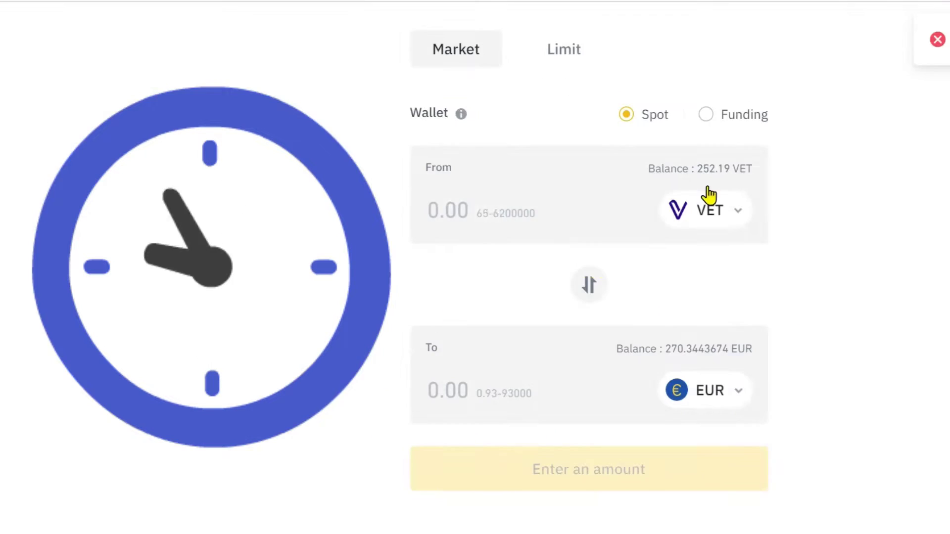
left_click(708, 208)
left_click(676, 448)
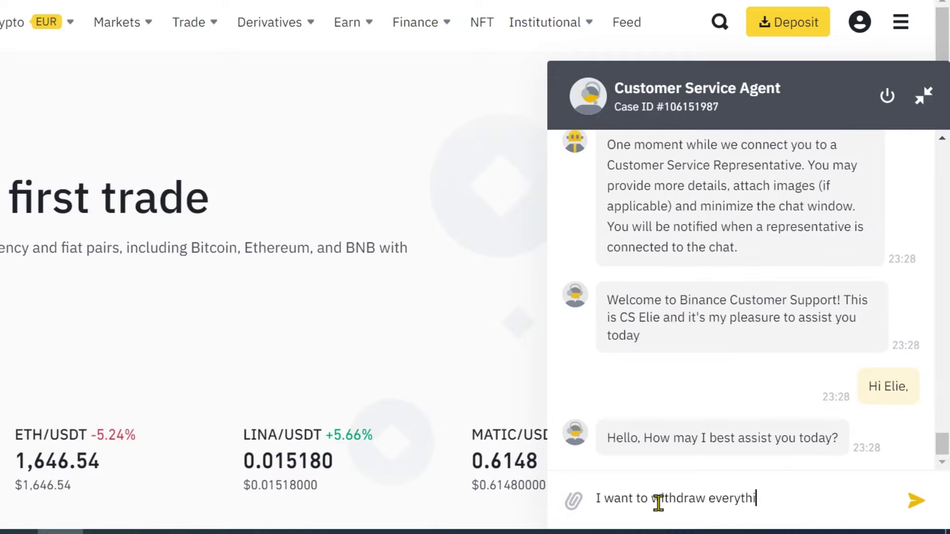
Tell support you want to withdraw everything in Euro and delete the account forever.
type("ing and close")
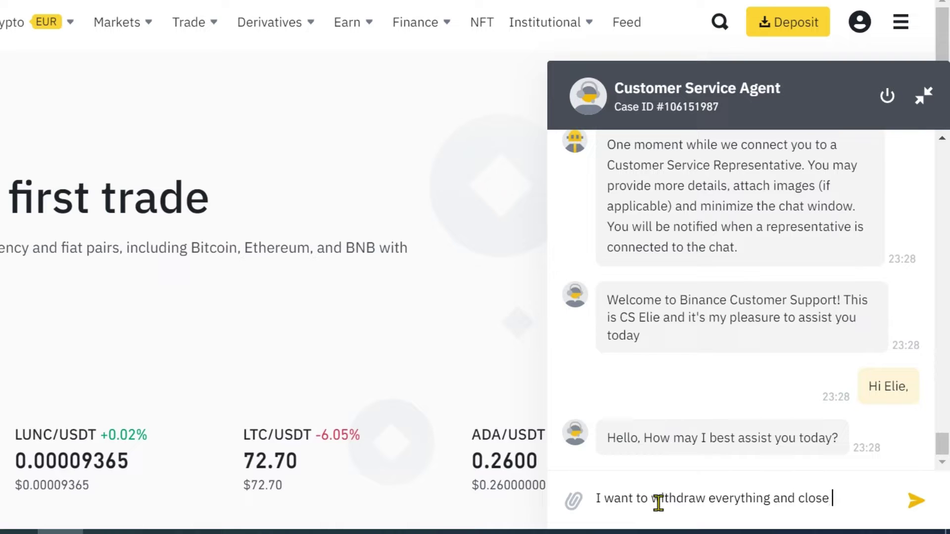
type(" my account")
key("Return")
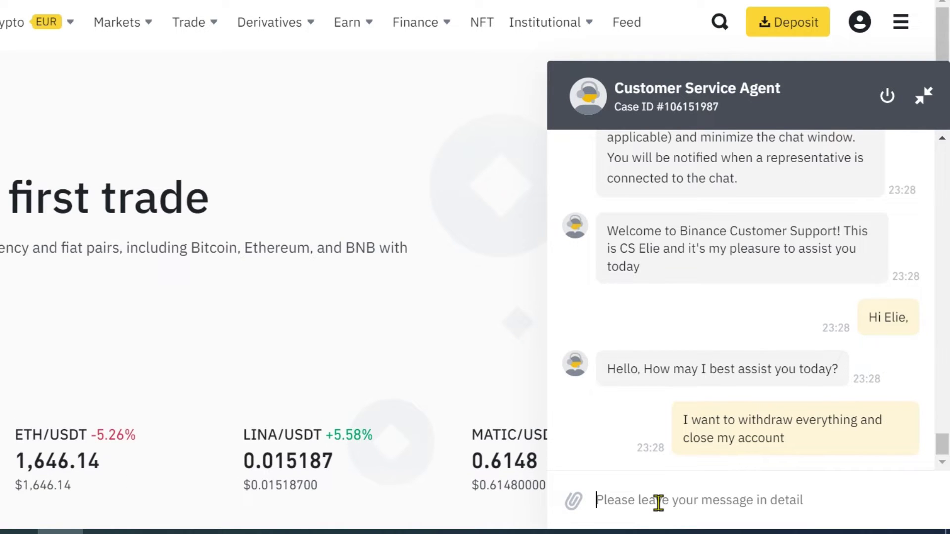
type("I'm not longer interested in crypto")
key("Return")
type("this website is the most complicated website I have ever used")
key("Return")
type("please help me")
key("Return")
type("I want to withdraw in Euro")
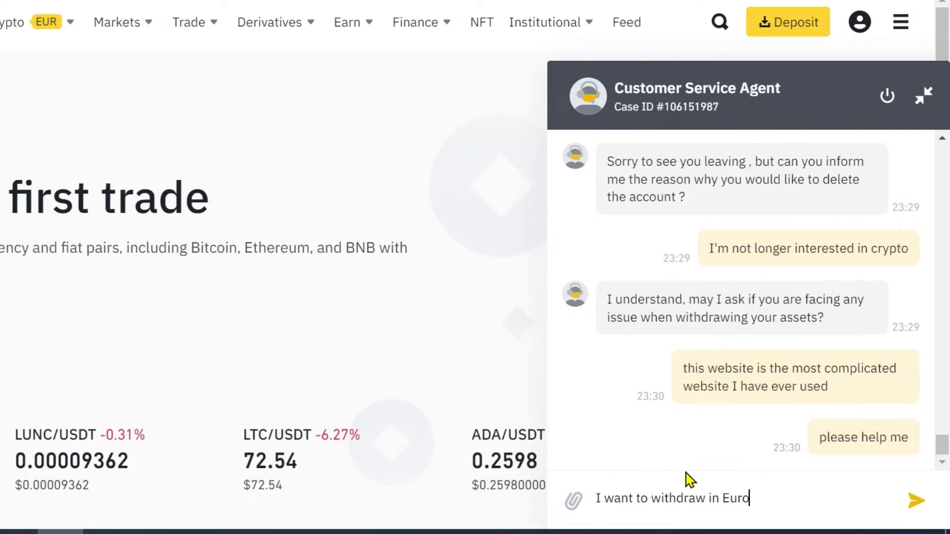
key("BackSpace")
key("BackSpace")
key("BackSpace")
key("BackSpace")
key("BackSpace")
key("BackSpace")
key("BackSpace")
type("everything and delete the account for ever!")
Ask support how much money was lost and download the deposit history statement.
key("Return")
type("perfect, plz tell me what to do")
key("Return")
type("yes, I want to know how much money I lost")
key("Return")
left_click(674, 322)
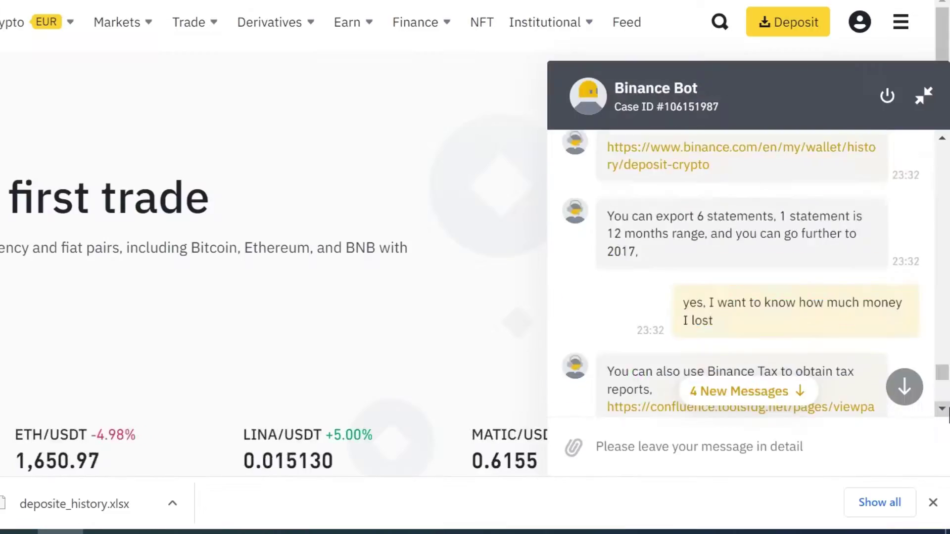
type("sure, take your time")
Ask support to email a report and confirm you want to withdraw everything.
key("Return")
type("I want to withdraw everything and close the account forever. I would like to have all the transaction records from start to end")
key("Return")
type("could you send me a report to my email? I want to make sure I have everything before leaveing")
key("Return")
type("Yes, I want to withdraw everything")
key("Return")
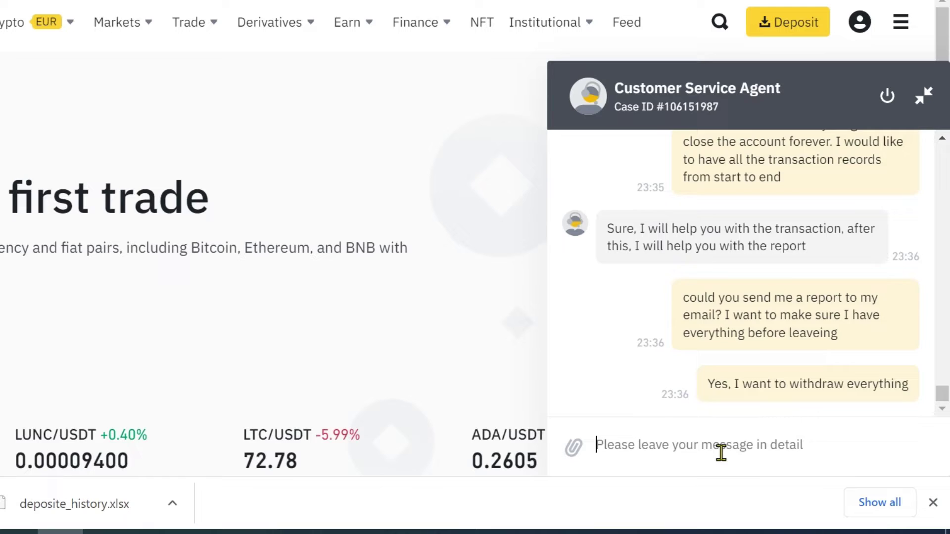
type("sure")
key("Return")
Ask support 'tell me what assets do I still have'.
type("tell me")
key("Return")
type("what do I I have converted")
key("Left")
key("Left")
key("Left")
key("Left")
key("Left")
key("Left")
key("Left")
key("Left")
key("Left")
key("Left")
key("Left")
key("Left")
key("Left")
key("Left")
key("Left")
key("Left")
key("BackSpace")
key("BackSpace")
key("BackSpace")
key("BackSpace")
key("BackSpace")
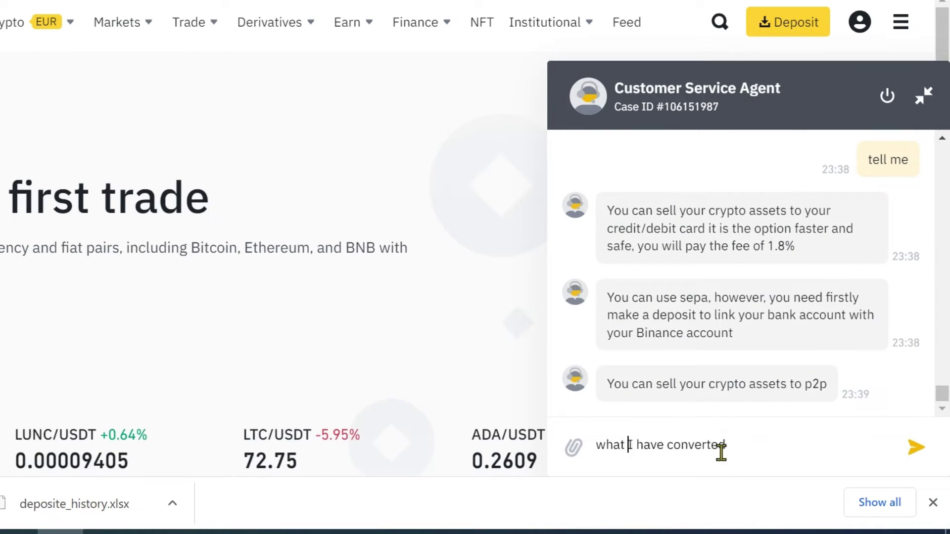
type("assests do I ")
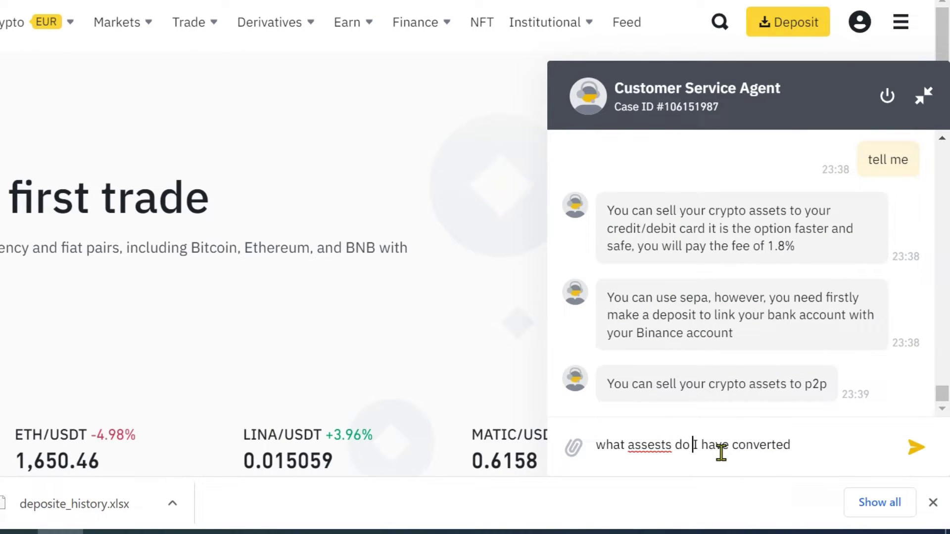
type("st")
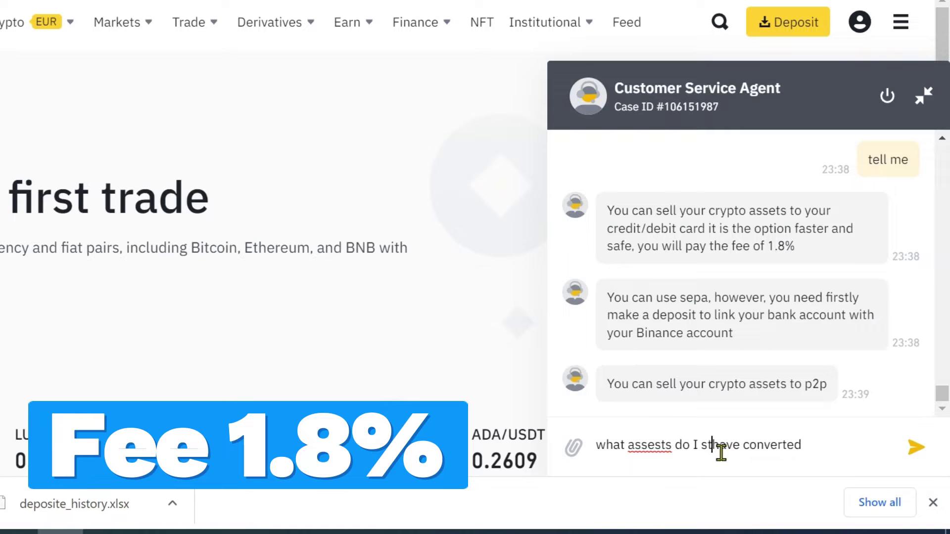
type("ill")
key("End")
key("BackSpace")
key("BackSpace")
key("BackSpace")
key("BackSpace")
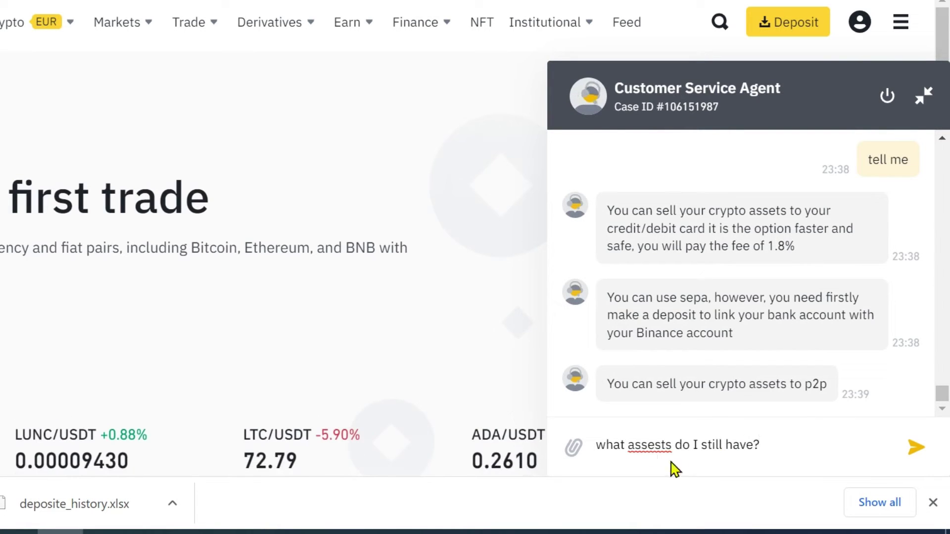
key("BackSpace")
key("Return")
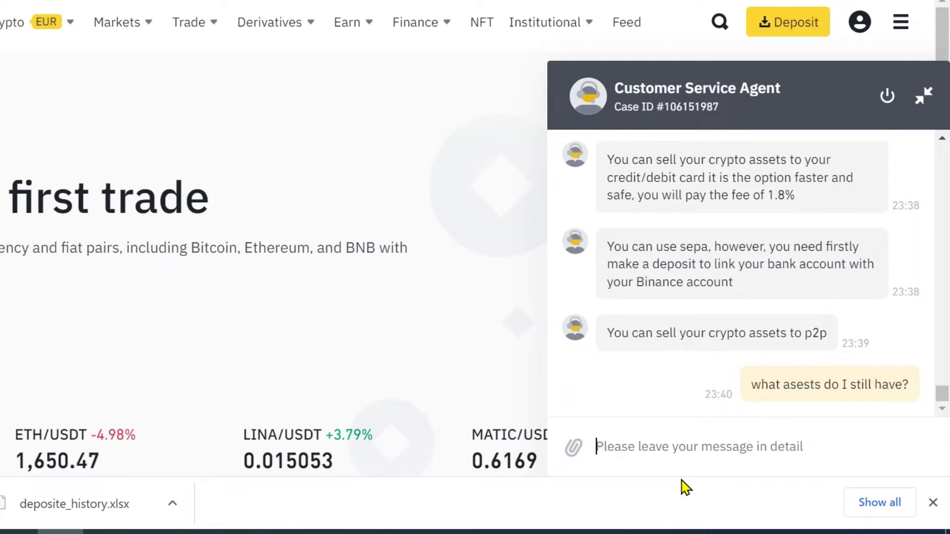
Tell support everything was converted to Euro and ask whether the NFT can be sold.
type("I converted all I found to Euro before conta")
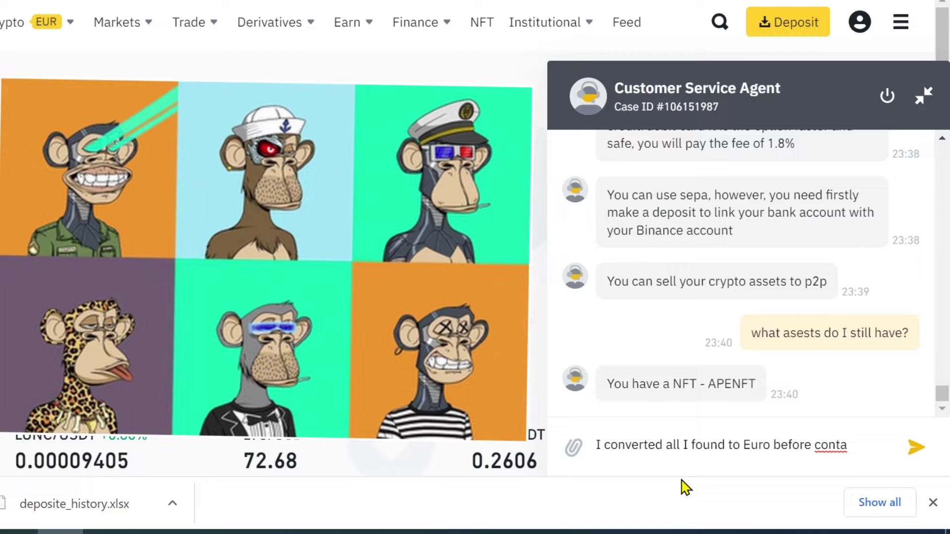
type("cting you.")
key("Return")
type("can I sell the nft?")
key("Return")
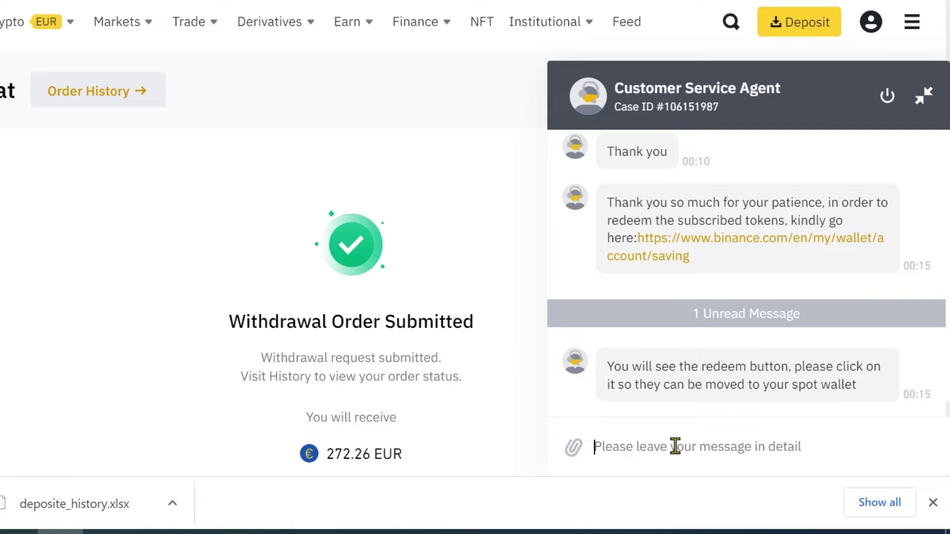
Send 'Ok' to the support agent in the chat.
type("Ok")
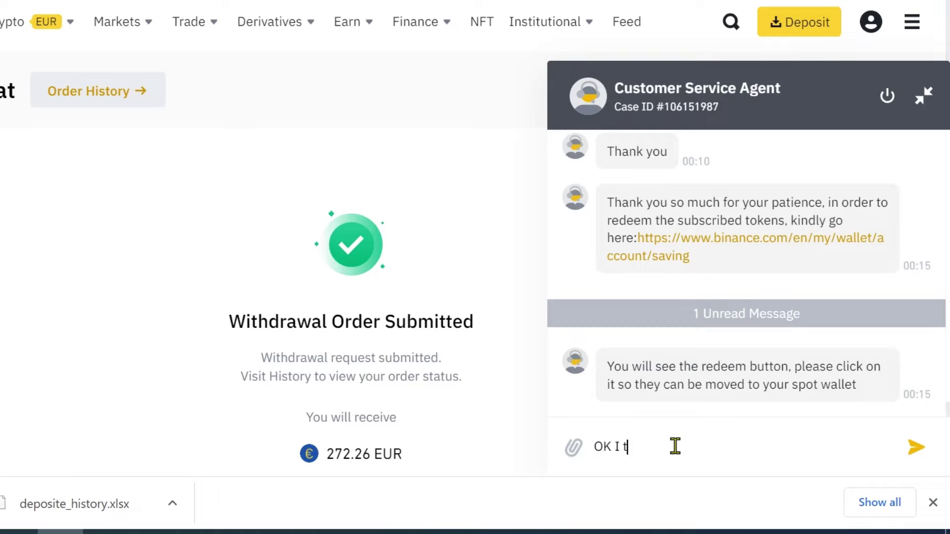
key("Return")
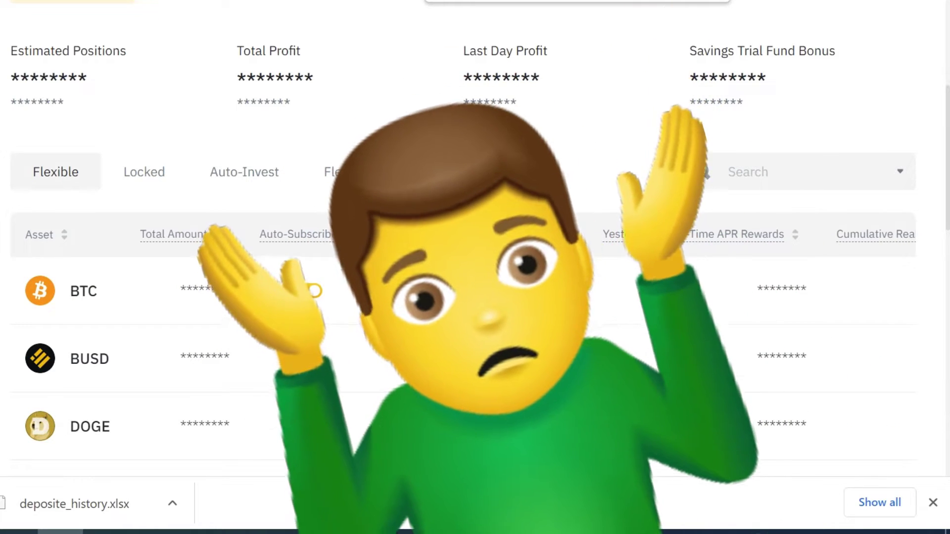
Redeem the entire 0.00169159 BTC flexible savings position using the Max amount.
mouse_move(418, 234)
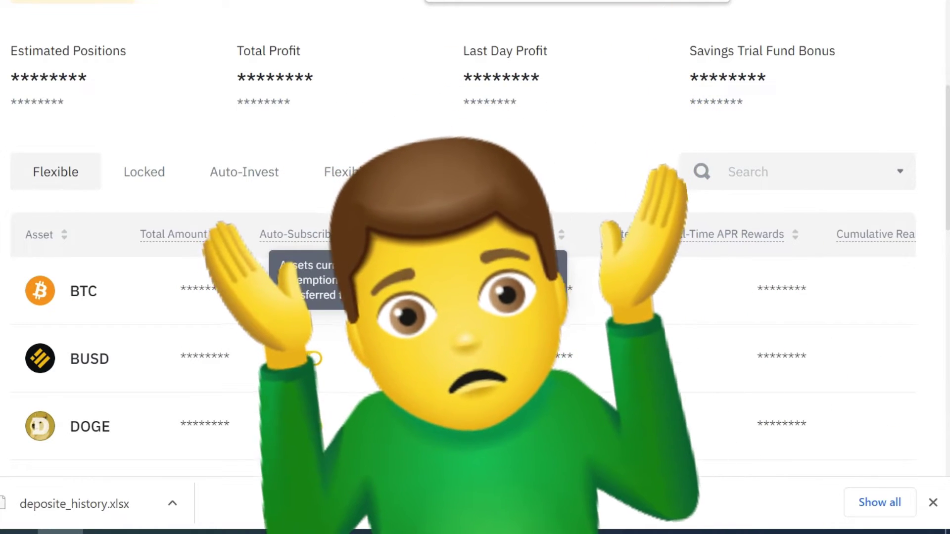
left_click_drag(15, 235, 945, 232)
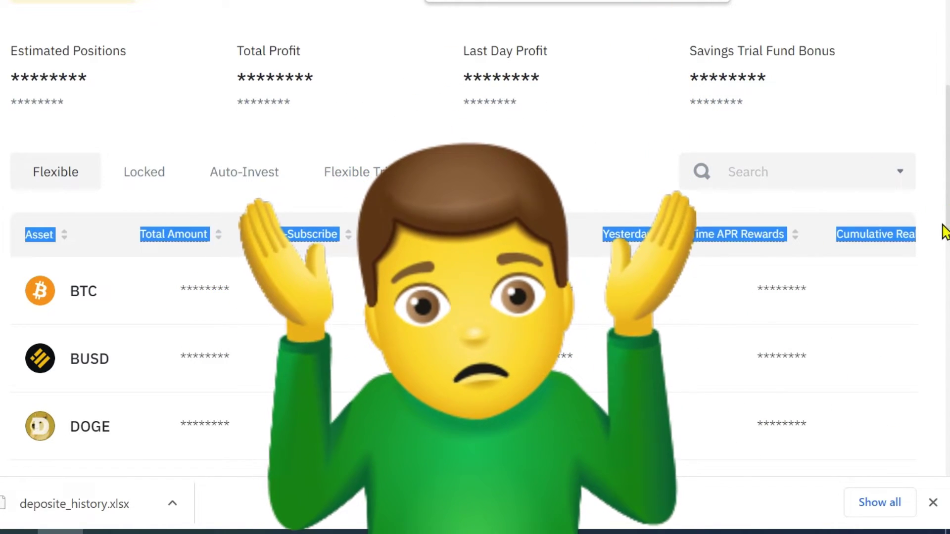
left_click(942, 232)
scroll(816, 233, "right", 10)
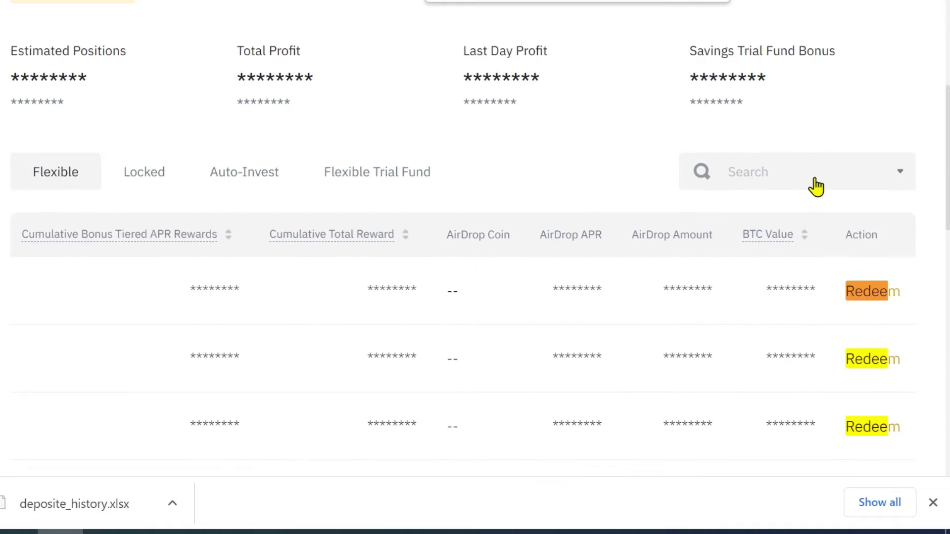
left_click(883, 296)
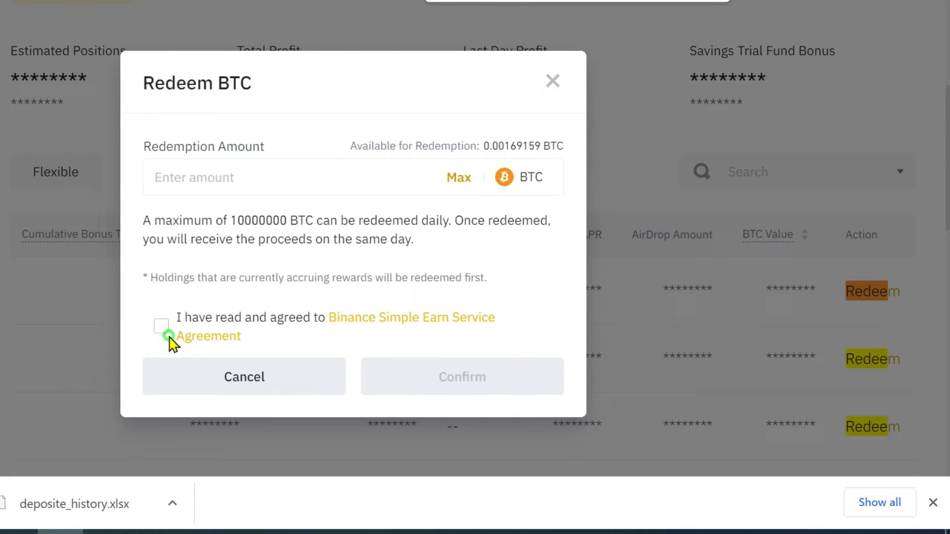
left_click(371, 185)
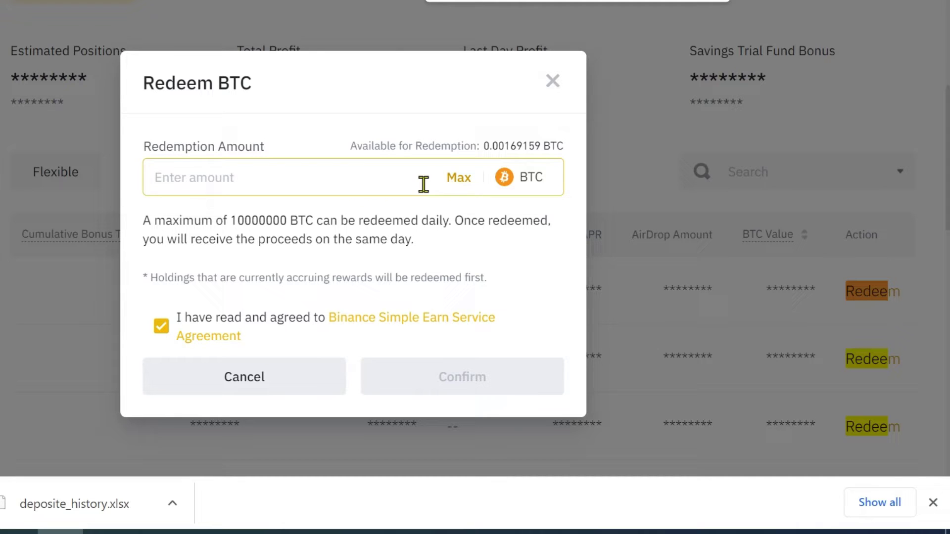
left_click(458, 181)
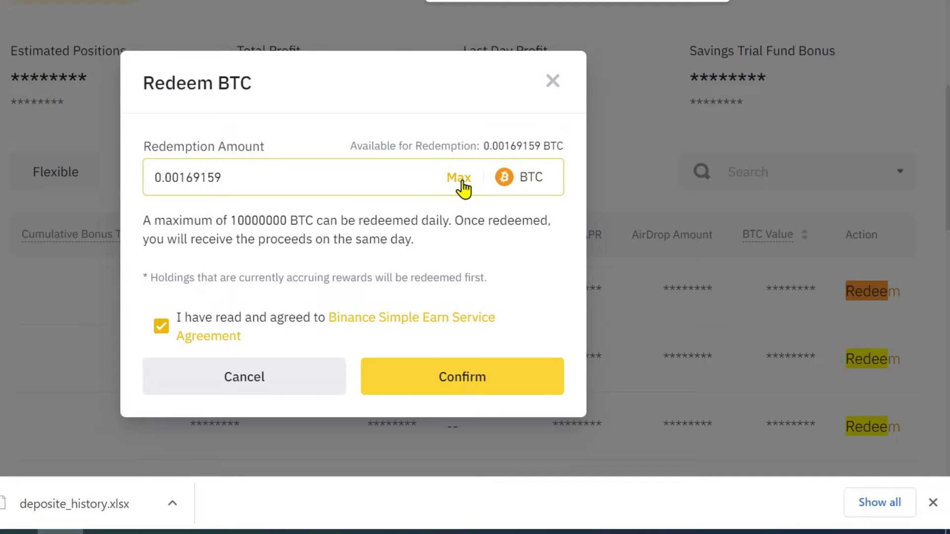
left_click(445, 383)
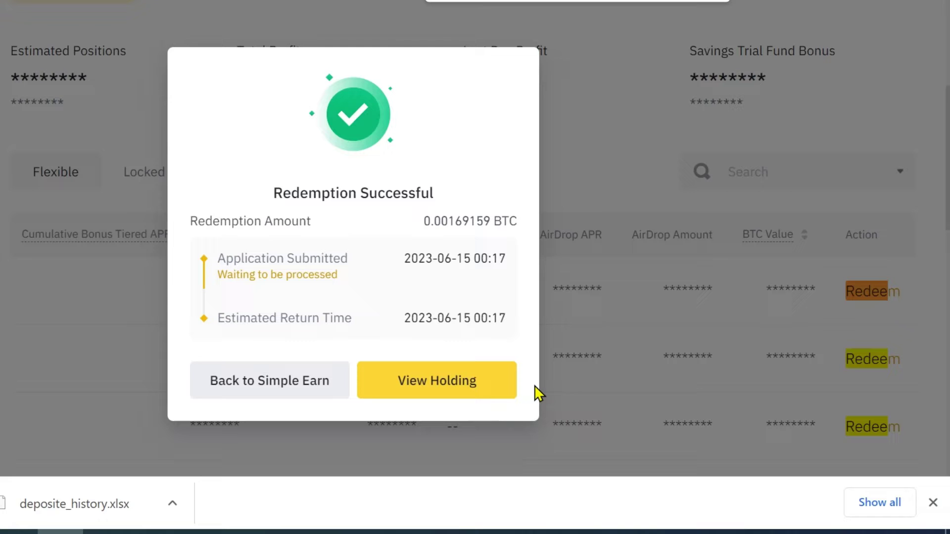
left_click(311, 390)
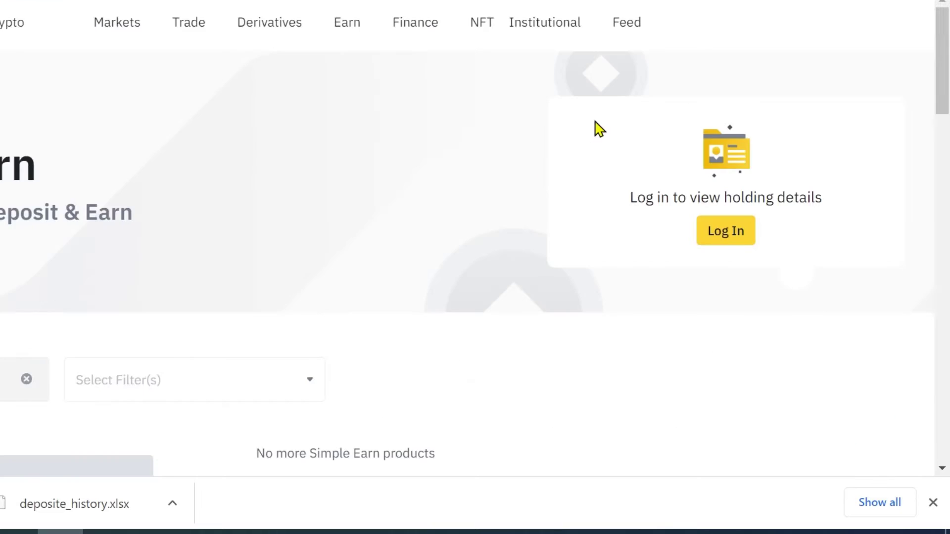
scroll(742, 316, "right", 10)
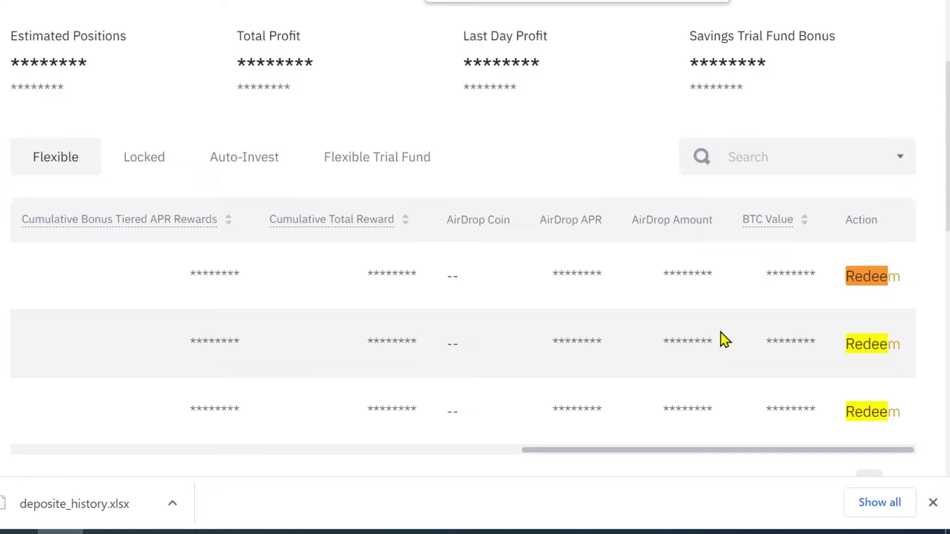
Redeem the DOGE savings position and begin the EUR fiat withdrawal.
left_click(871, 344)
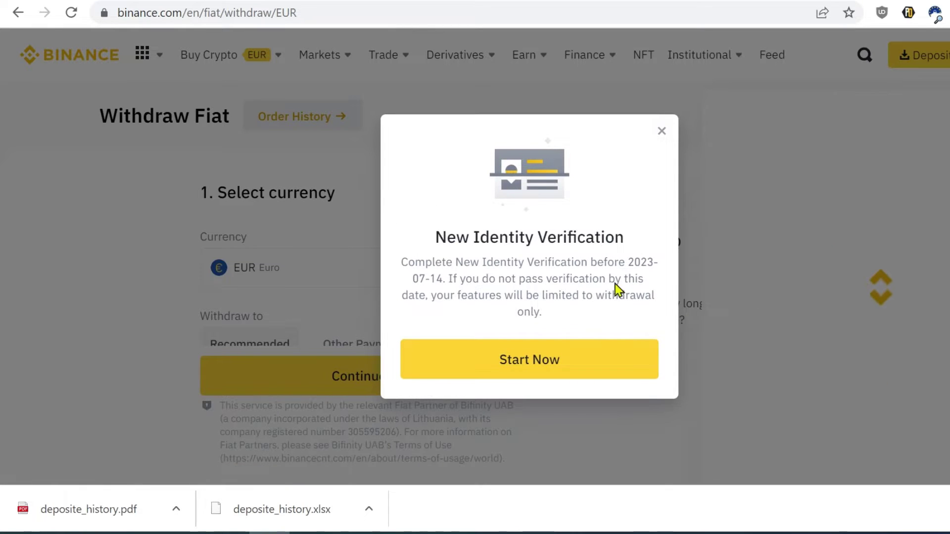
left_click(665, 133)
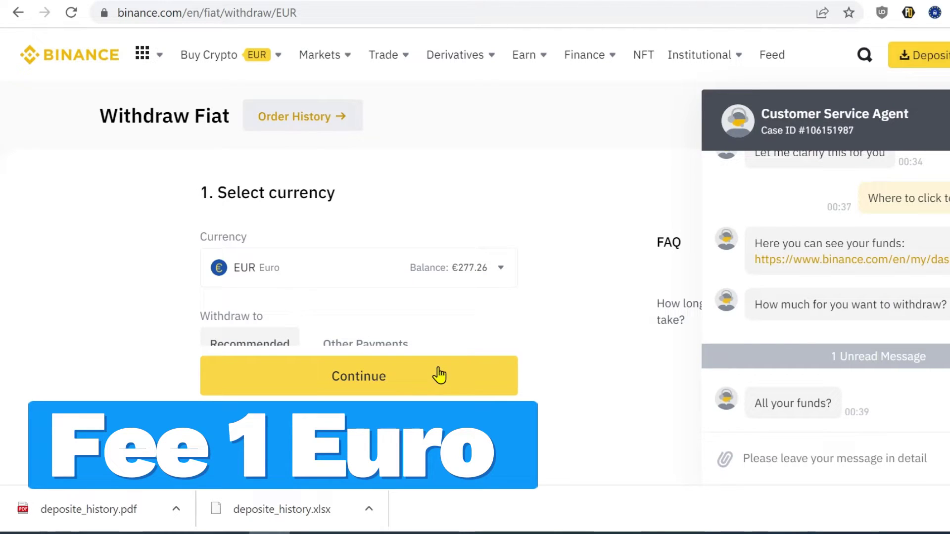
left_click(437, 375)
Tell support you want to withdraw everything, and continue with the SEPA bank transfer.
left_click(852, 456)
type("yes. I want to withdraw everything and c")
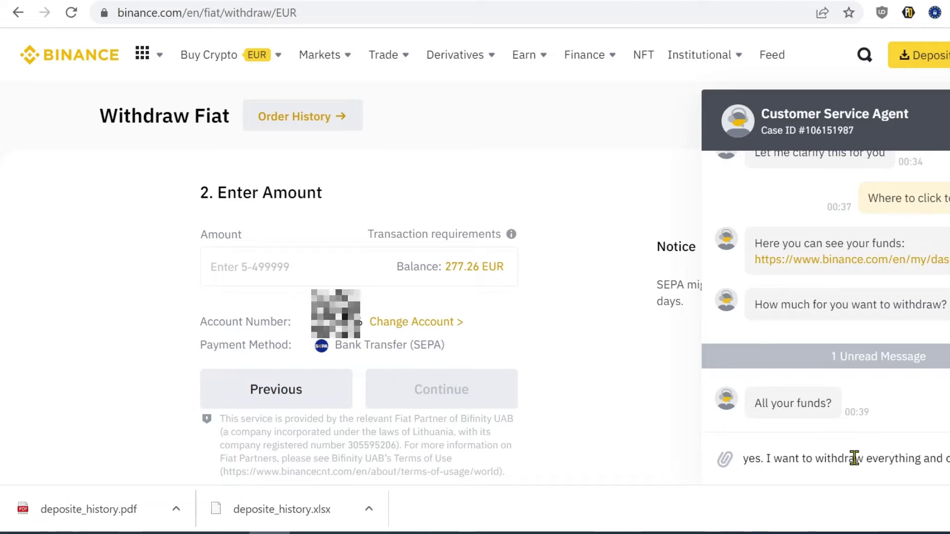
key("Return")
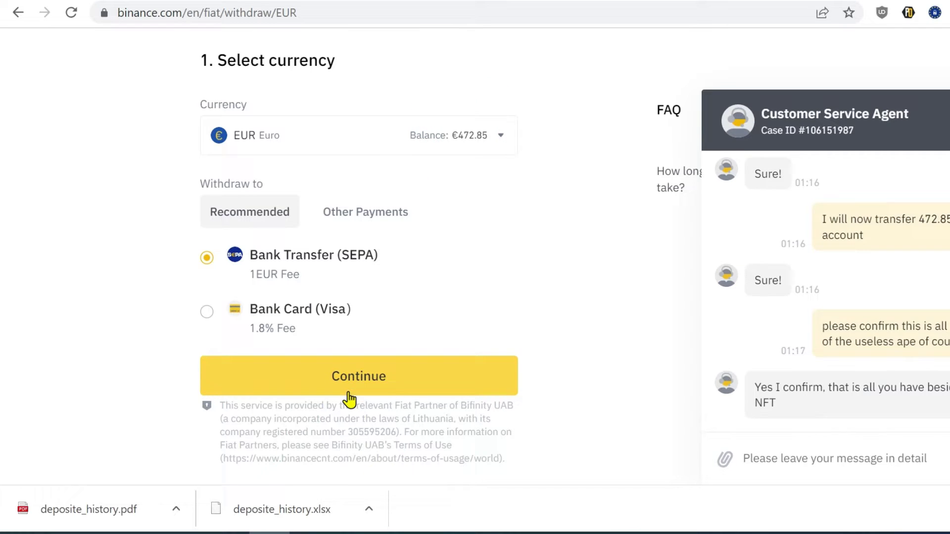
left_click(349, 393)
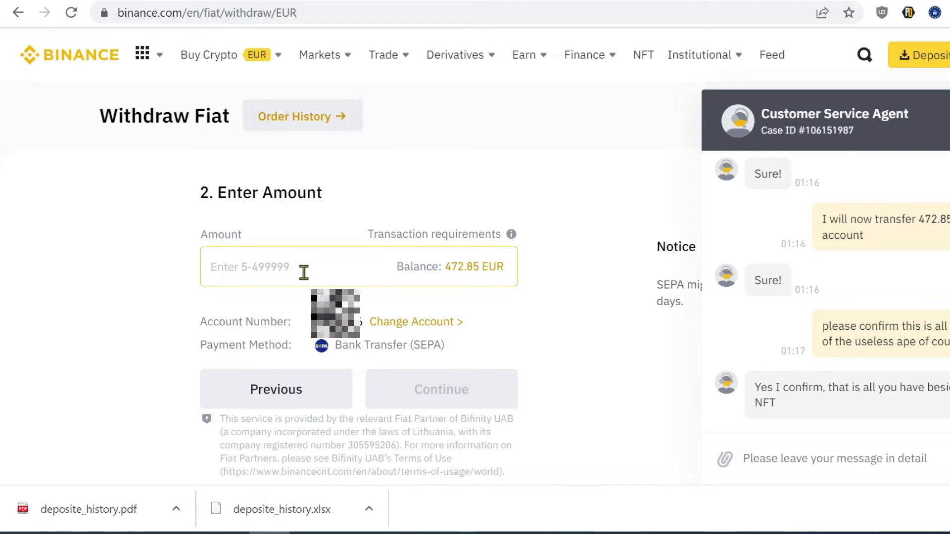
Withdraw 472.84 EUR by SEPA transfer, verifying with an email code.
type("472")
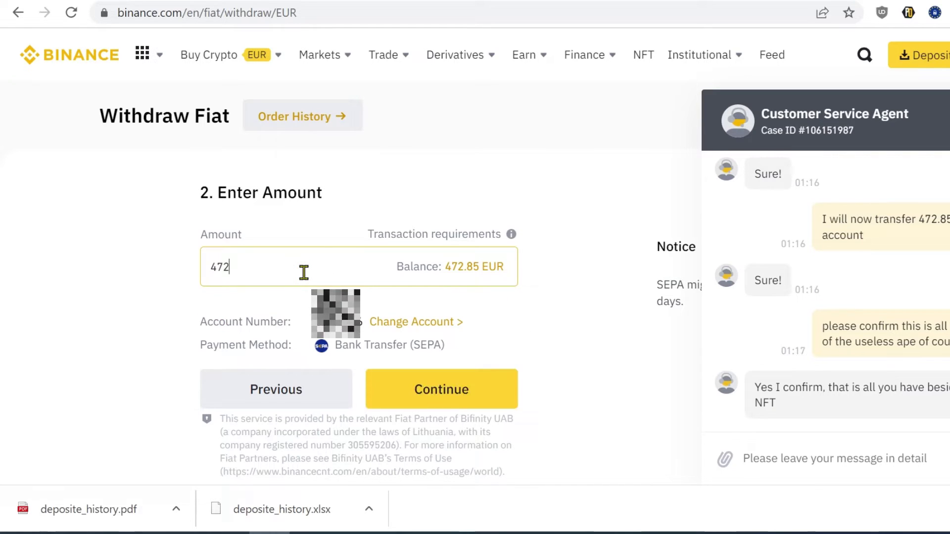
type(".85")
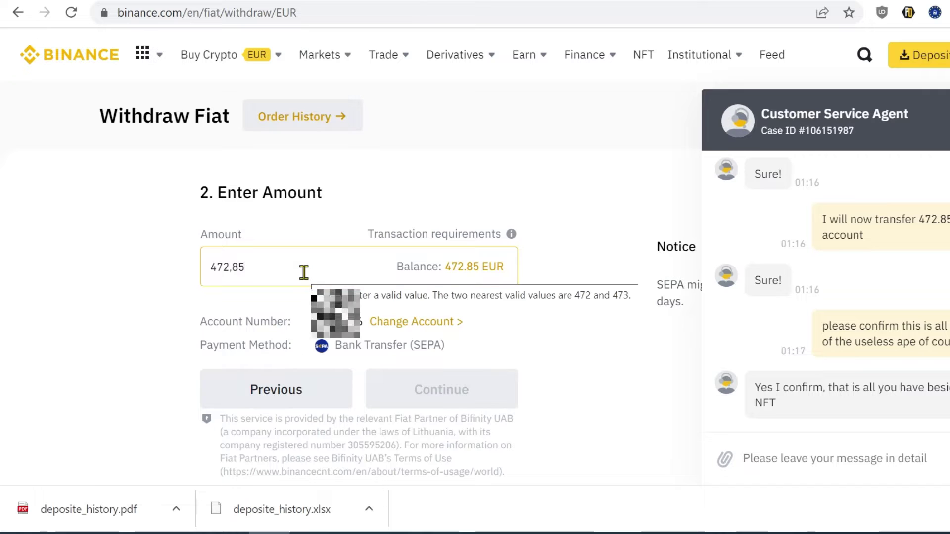
key("BackSpace")
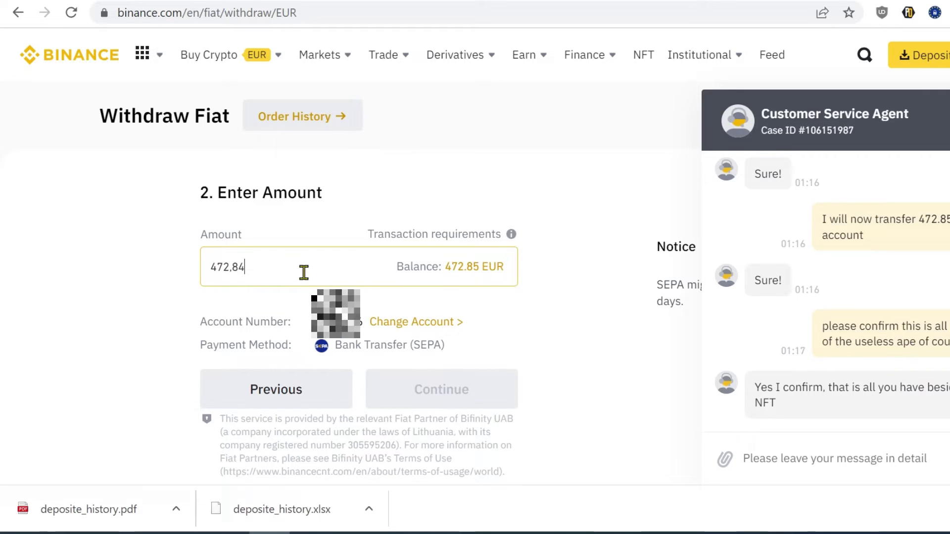
left_click(415, 391)
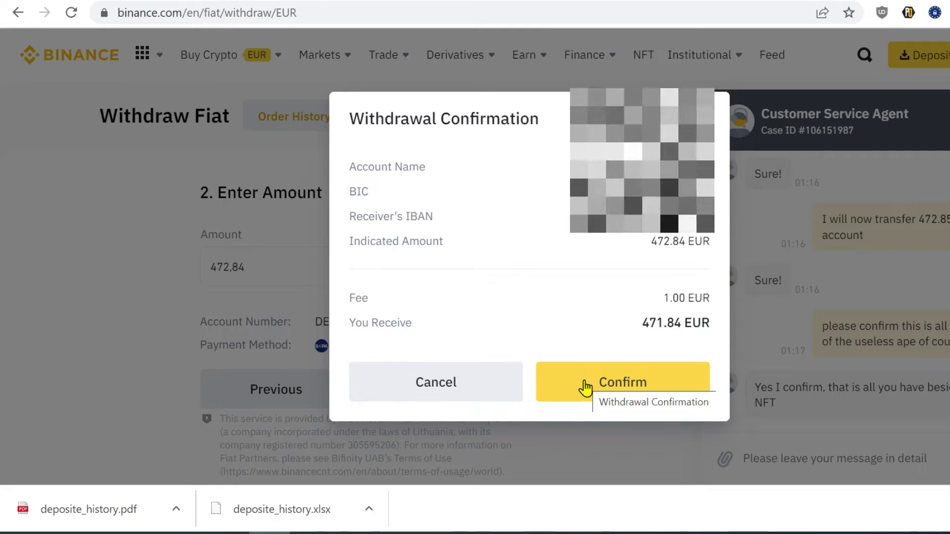
left_click(584, 387)
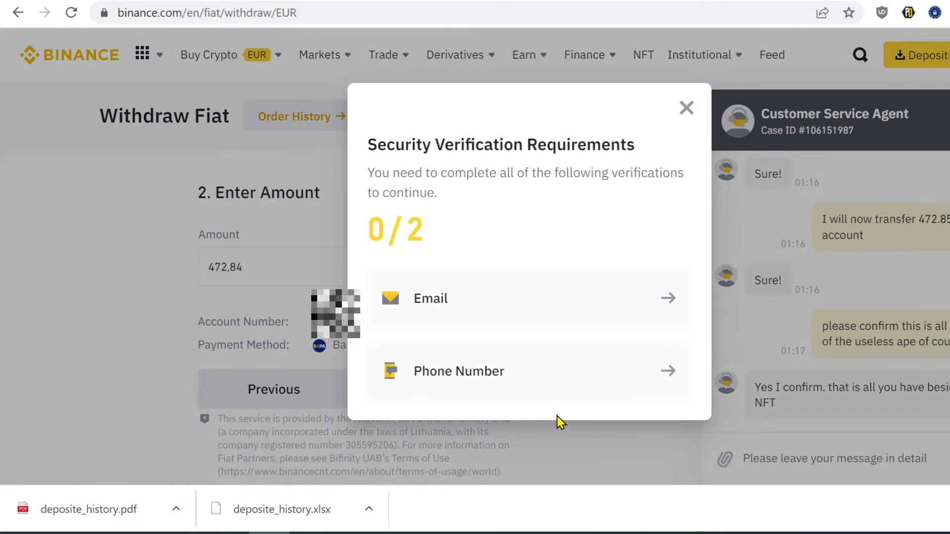
left_click(520, 296)
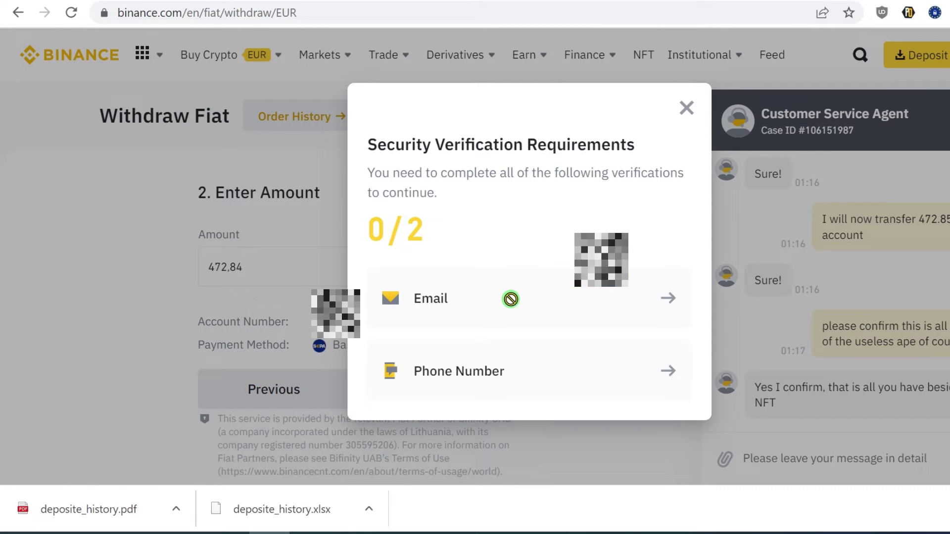
left_click(651, 217)
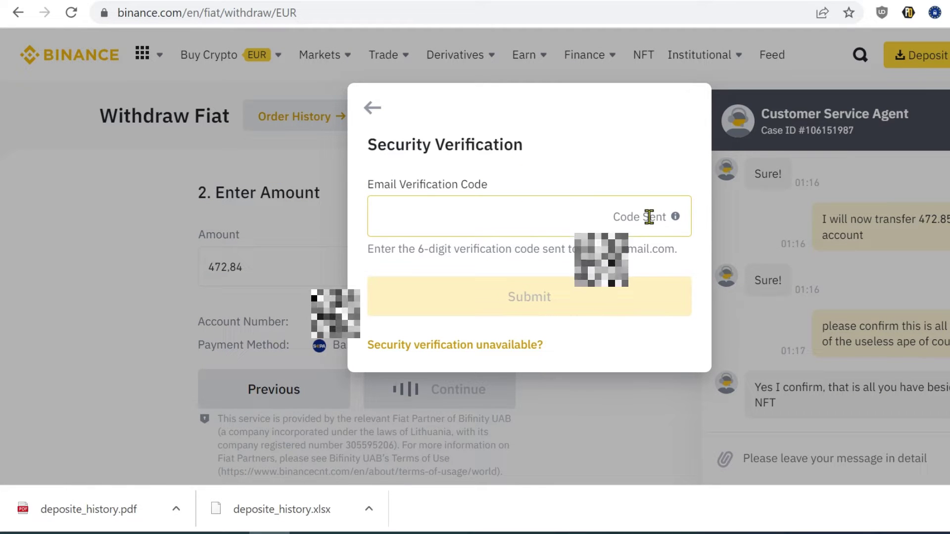
left_click(541, 426)
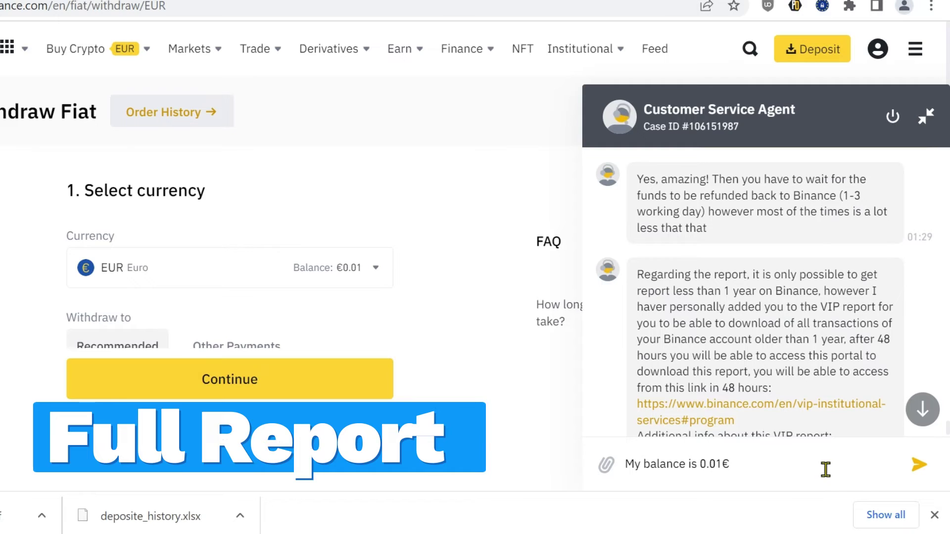
Clear the unsent chat draft and select the agent's message about the VIP report portal.
key("BackSpace")
key("BackSpace")
key("BackSpace")
key("BackSpace")
key("BackSpace")
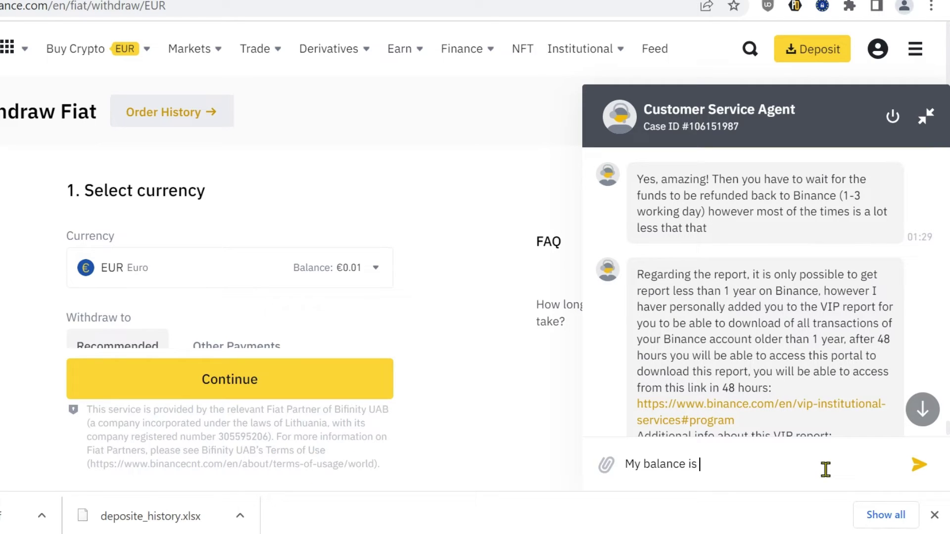
key("BackSpace")
key("BackSpace")
key("BackSpace")
key("BackSpace")
key("BackSpace")
key("BackSpace")
key("BackSpace")
key("BackSpace")
key("BackSpace")
key("BackSpace")
key("BackSpace")
key("BackSpace")
key("BackSpace")
key("BackSpace")
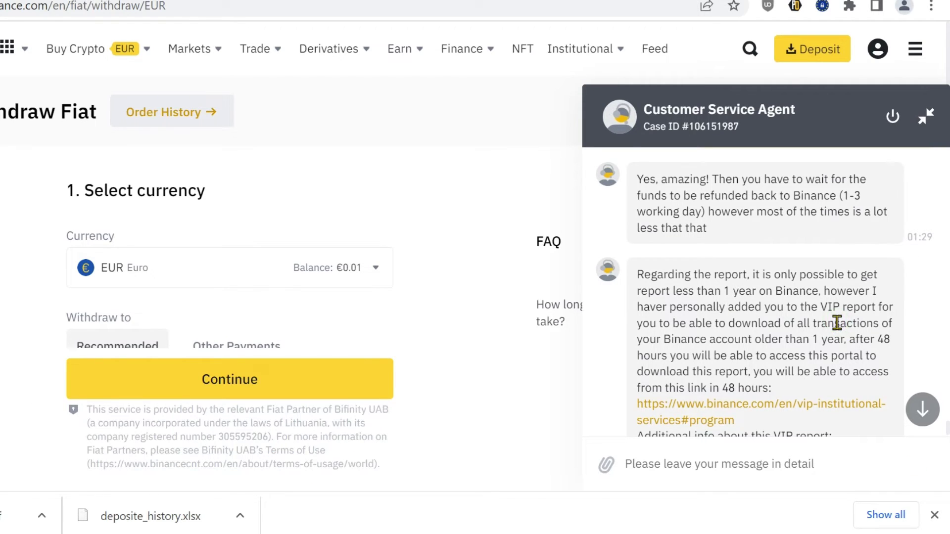
scroll(837, 323, "down", 1)
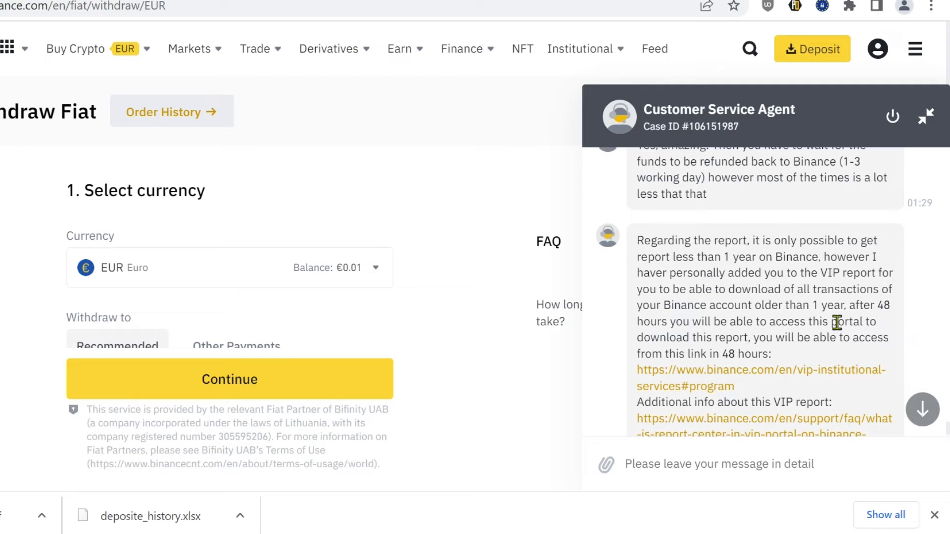
scroll(837, 323, "down", 1)
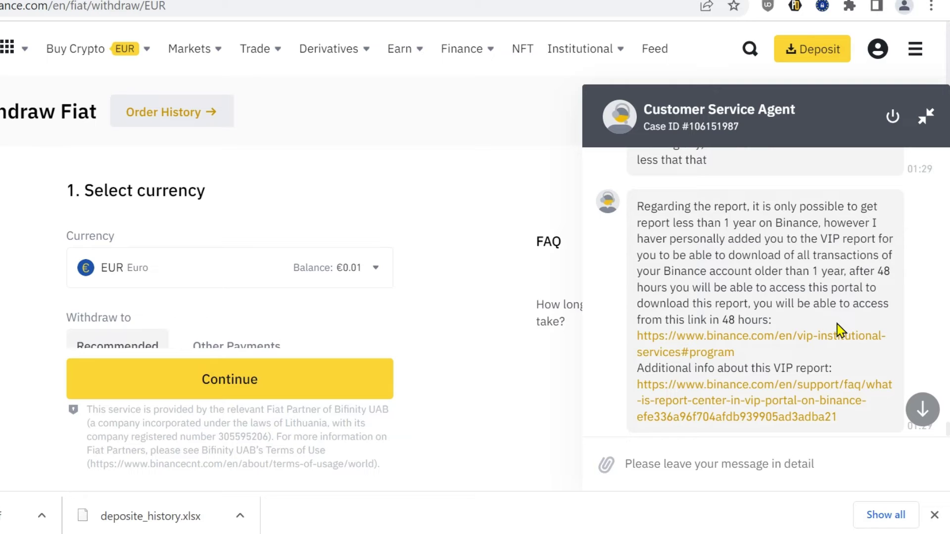
scroll(837, 329, "down", 1)
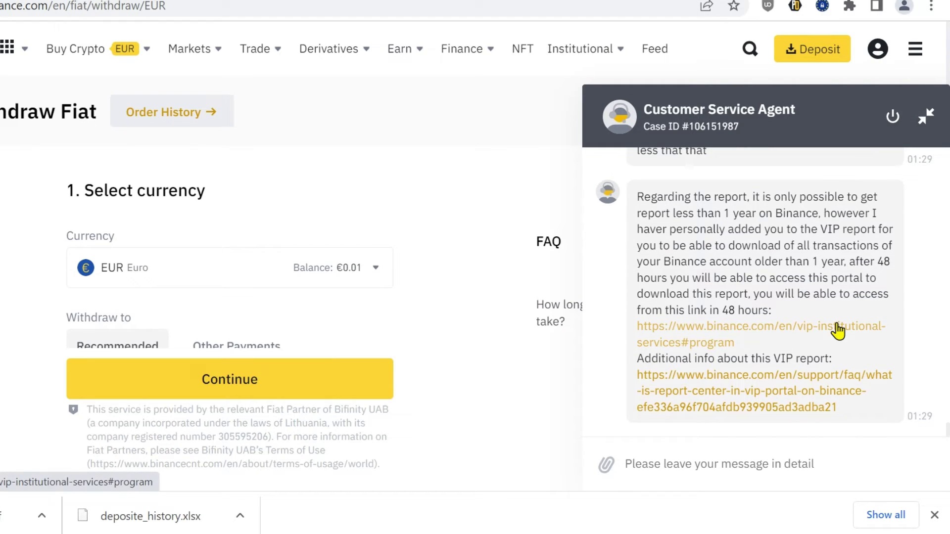
left_click_drag(869, 420, 627, 176)
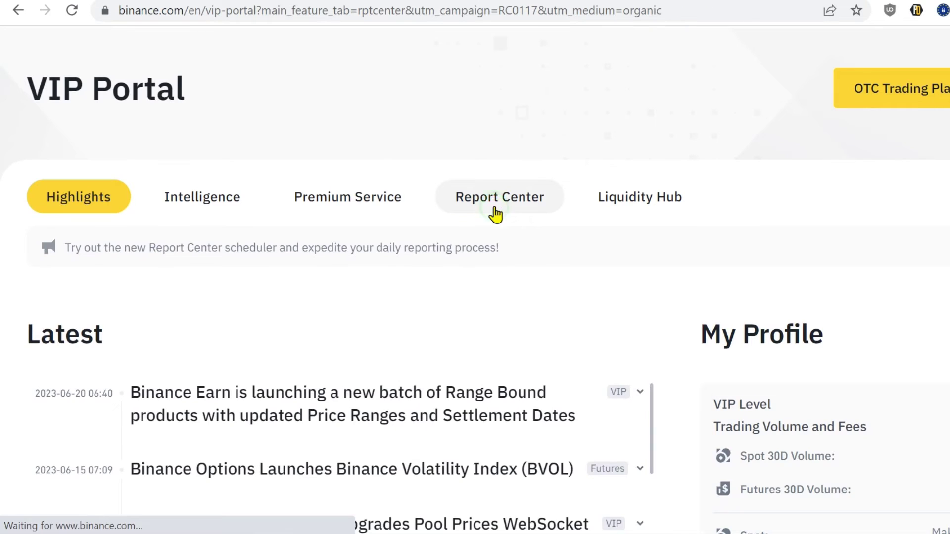
Open the VIP portal's Report Center and choose the Profit & Loss Report type.
left_click(493, 207)
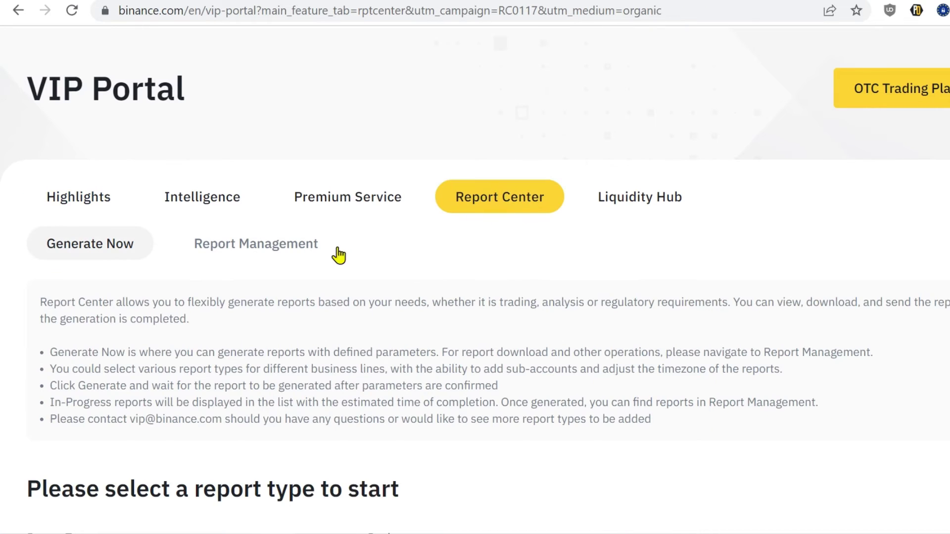
left_click(103, 242)
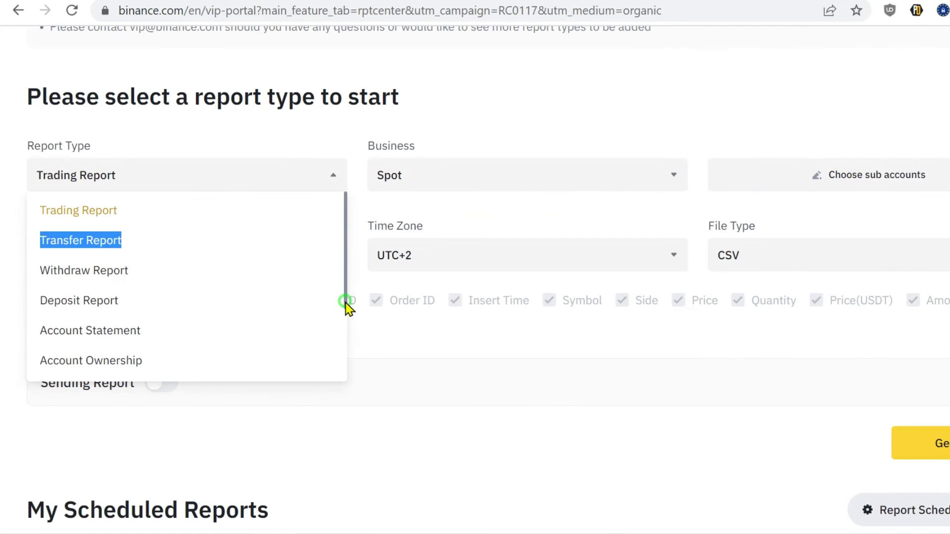
left_click_drag(346, 303, 340, 371)
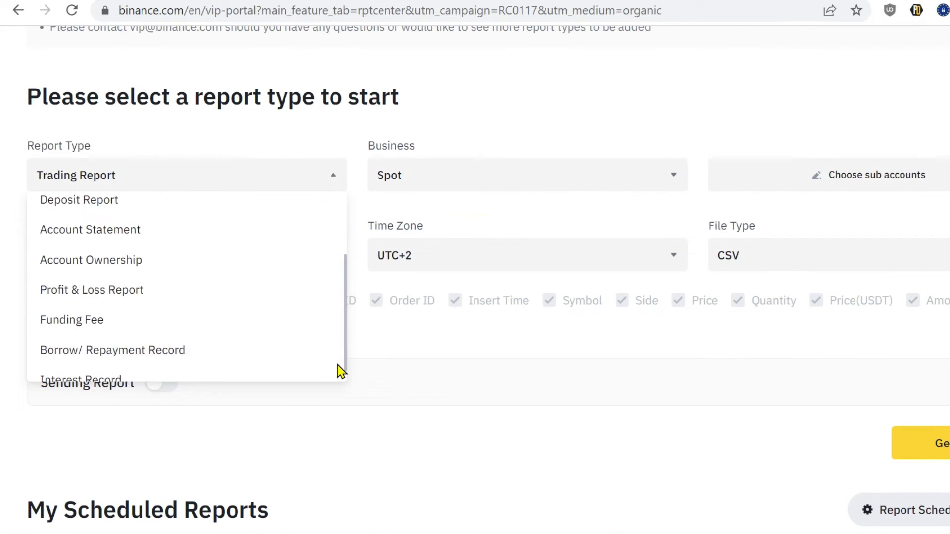
left_click(130, 302)
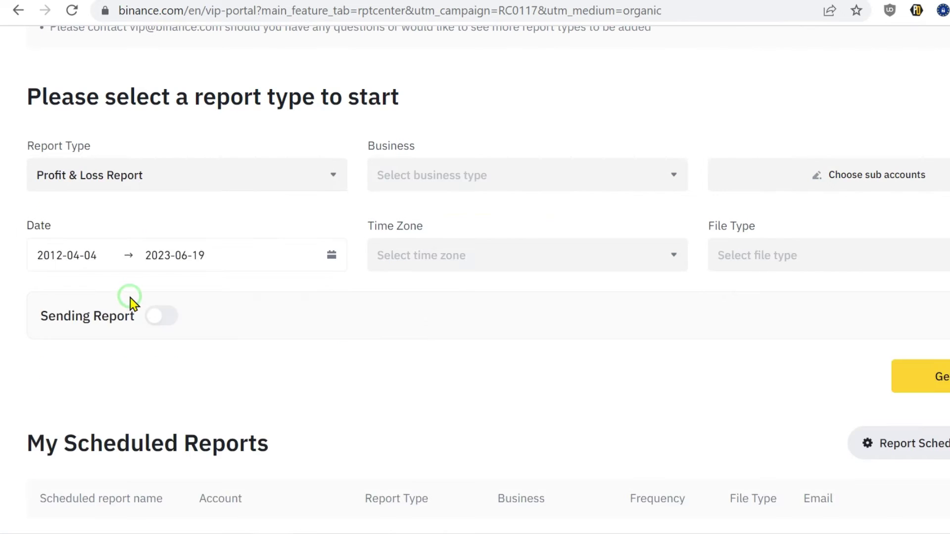
Set Business to ALL and begin picking the 2021-05-05 start date.
left_click(435, 187)
left_click(409, 211)
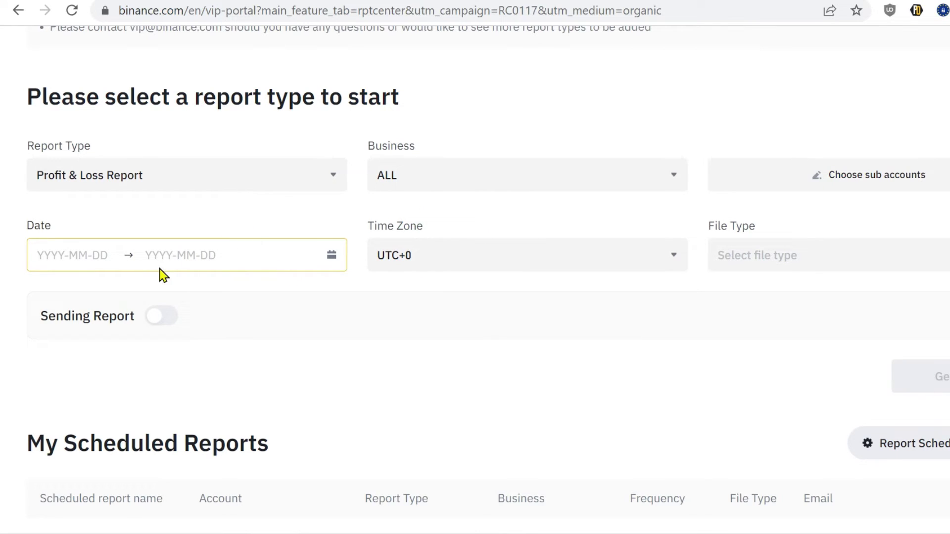
left_click(81, 254)
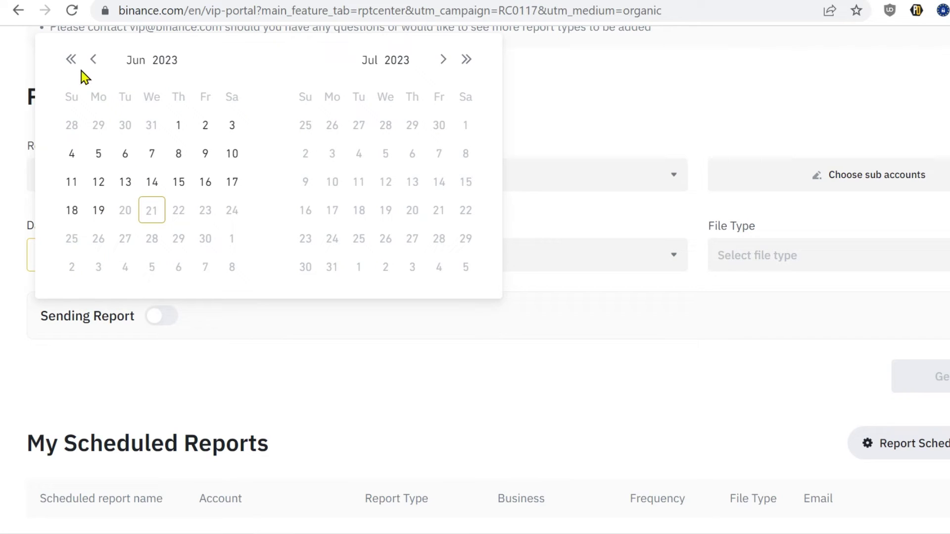
left_click(72, 61)
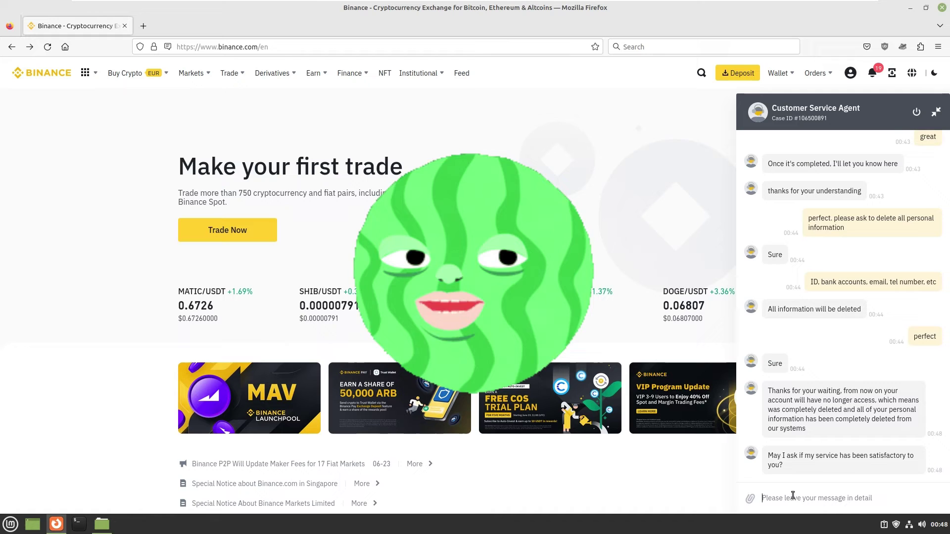
Post a support chat message requesting confirmation that personal data, bank accounts, IDs and phone numbers were irrevocably erased.
type("Please confirm that you erased irrevocably all personal data including any bank accounts (SEPA, VISA, etc), all IDs, Telefon Numbers, etc. pp..")
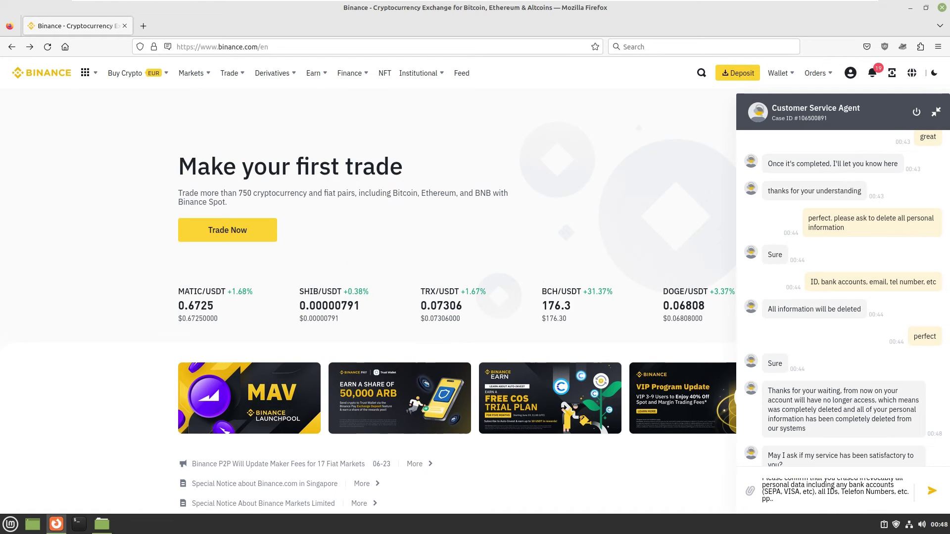
key("Return")
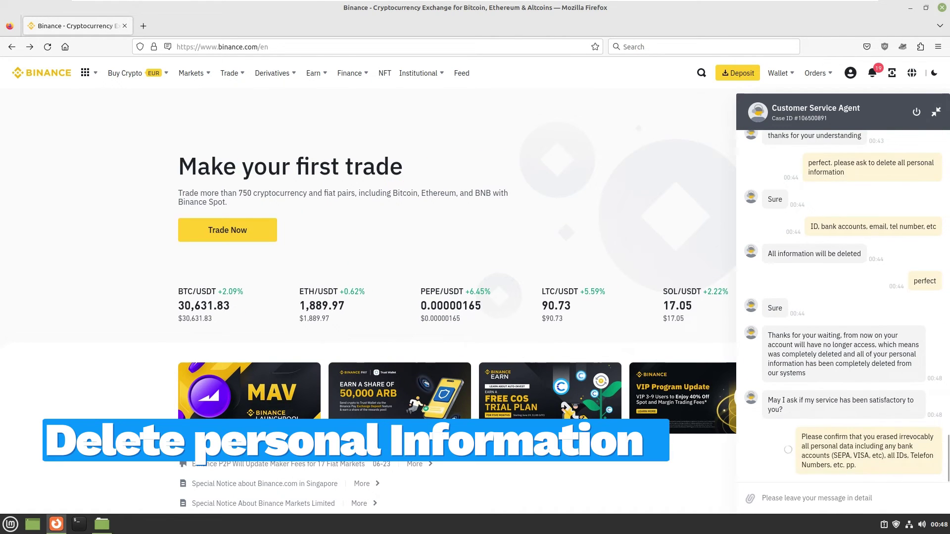